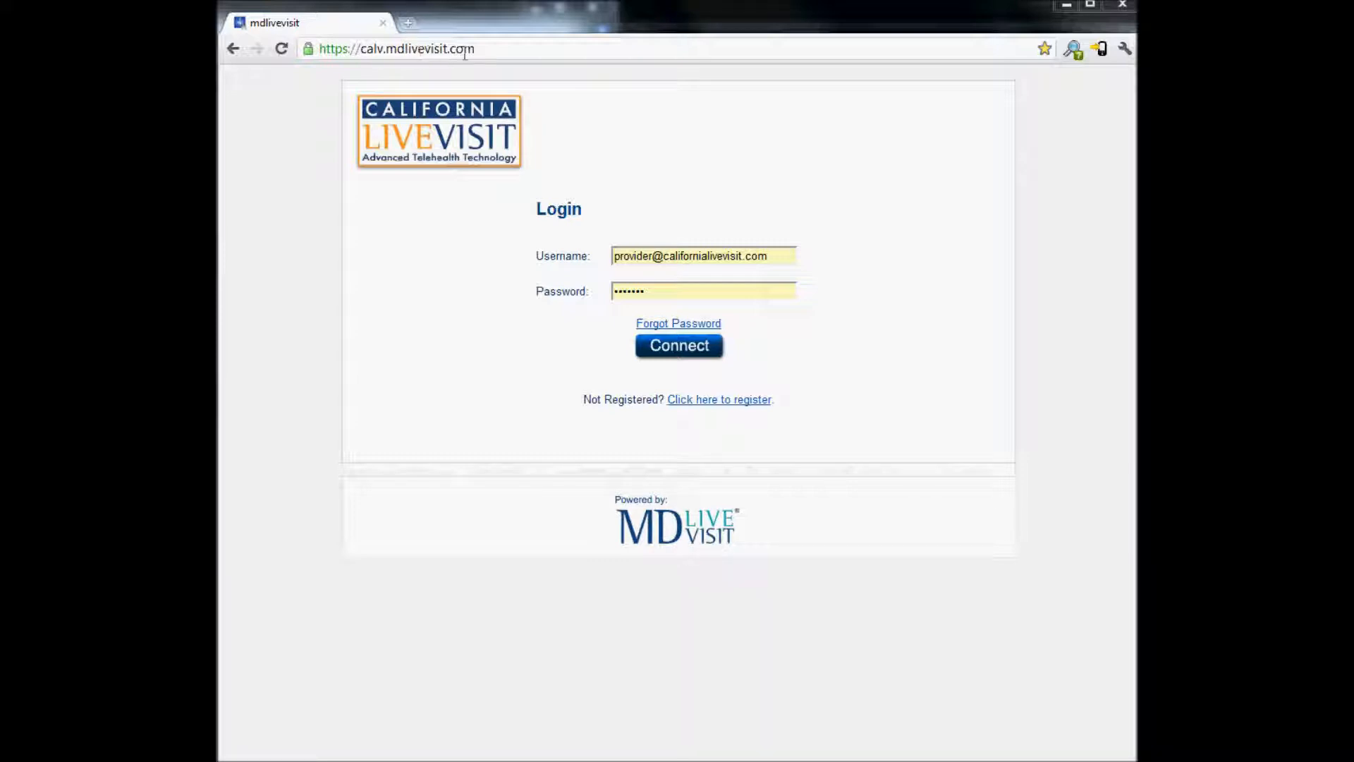
Log in to the provider account, reaching the dashboard with 41 new messages and 49 SOAP notes
left_click(789, 261)
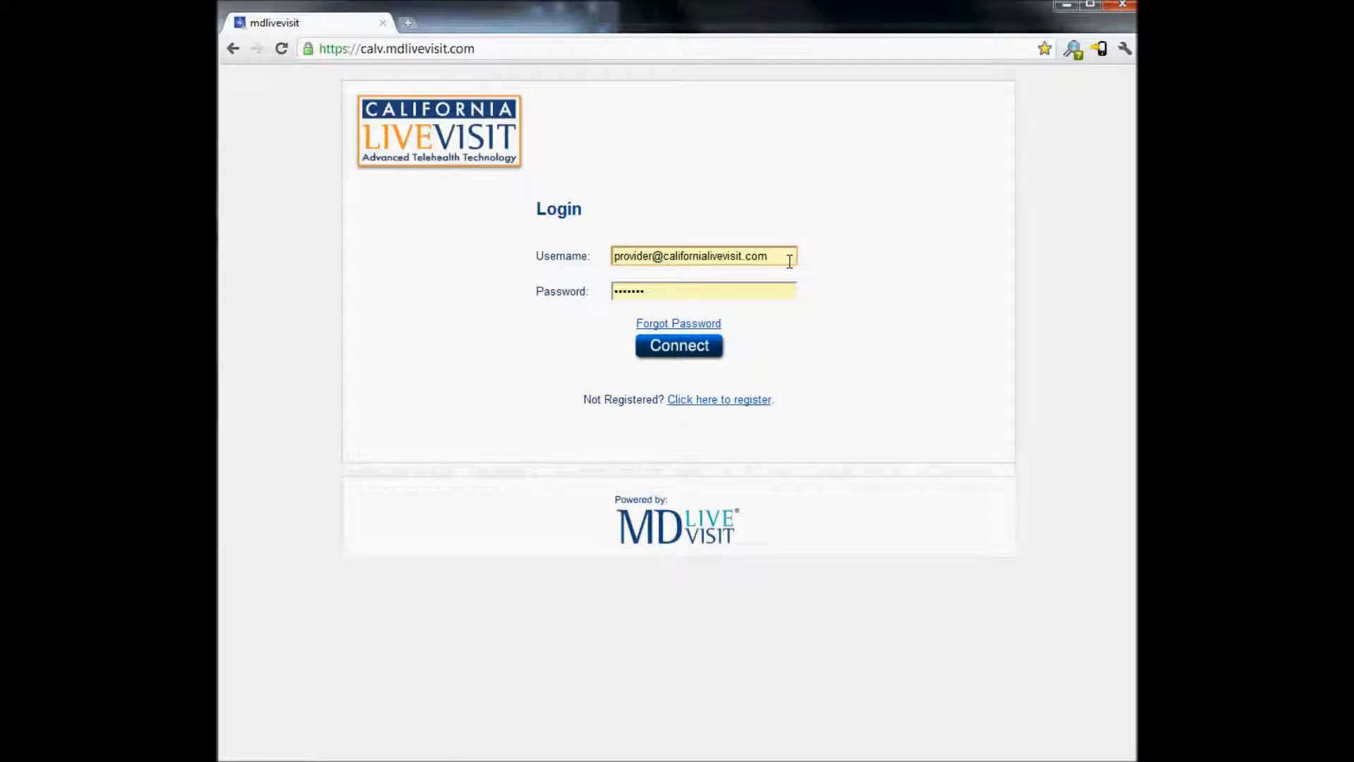
left_click(725, 290)
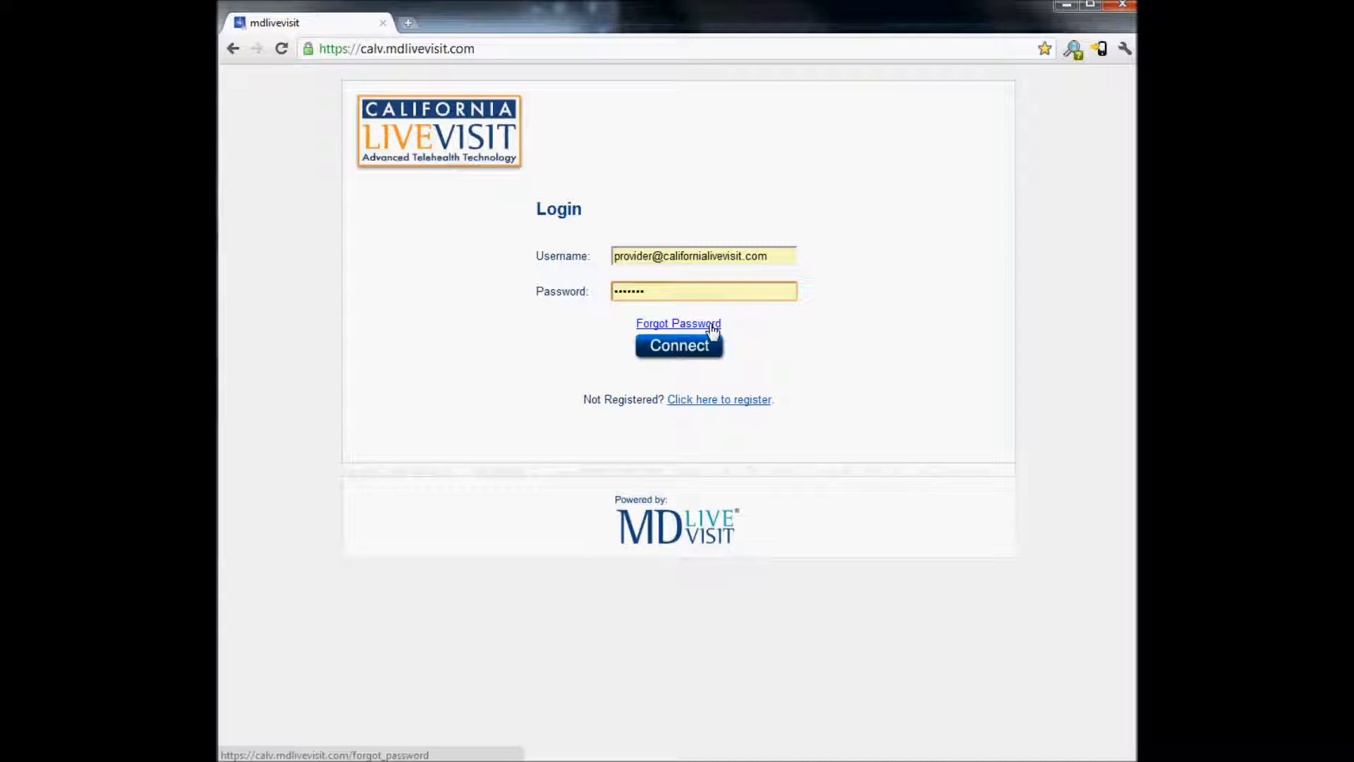
left_click(695, 351)
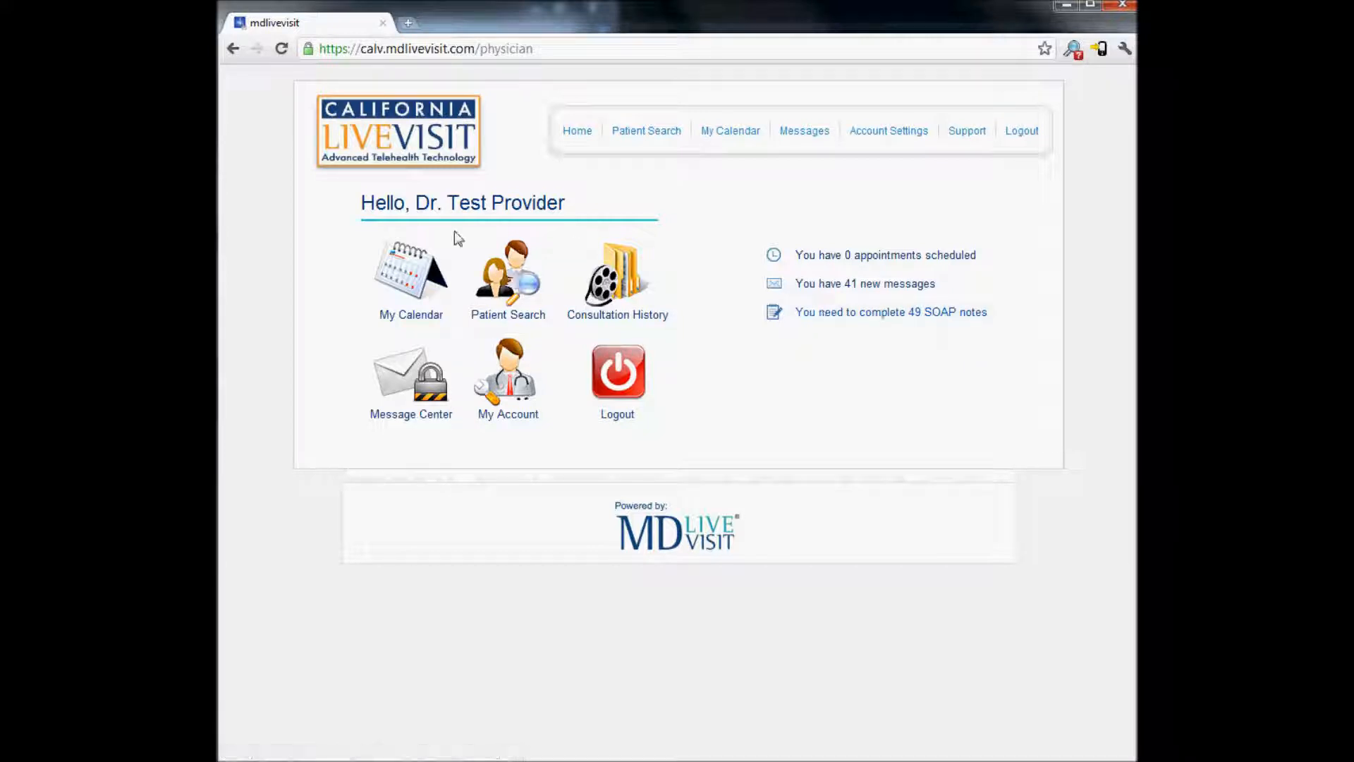
In My Account, choose the high-school graduation-year security question, enter its answer, and save
key("alt+Left")
left_click(525, 395)
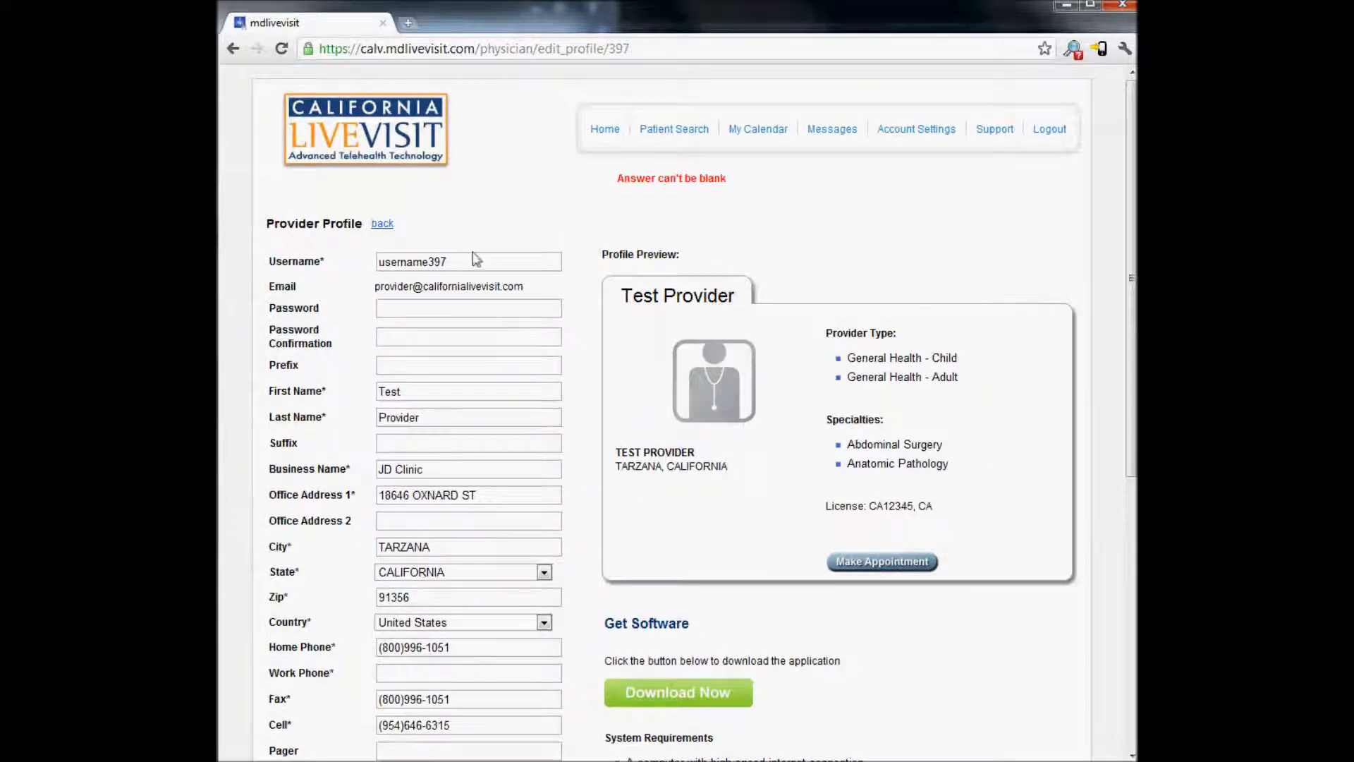
double_click(416, 263)
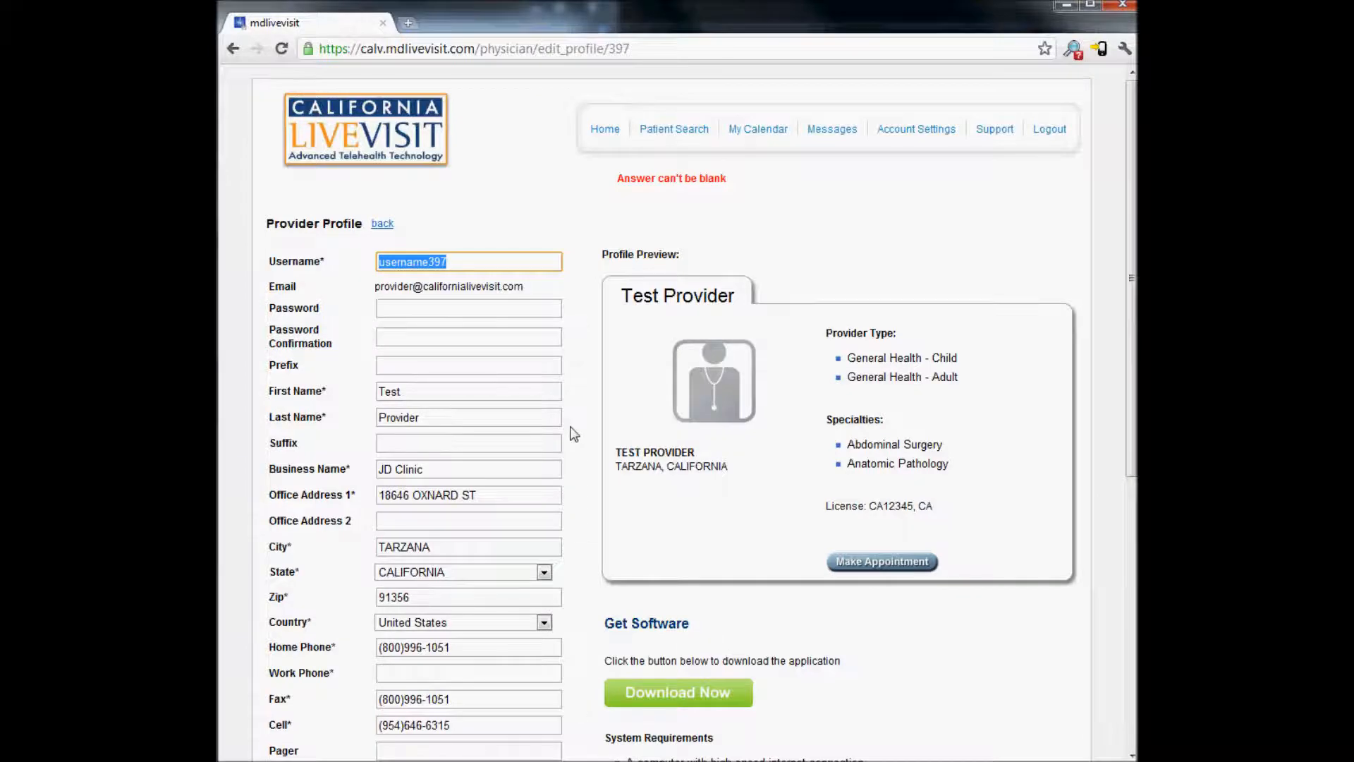
scroll(573, 433, "down", 3)
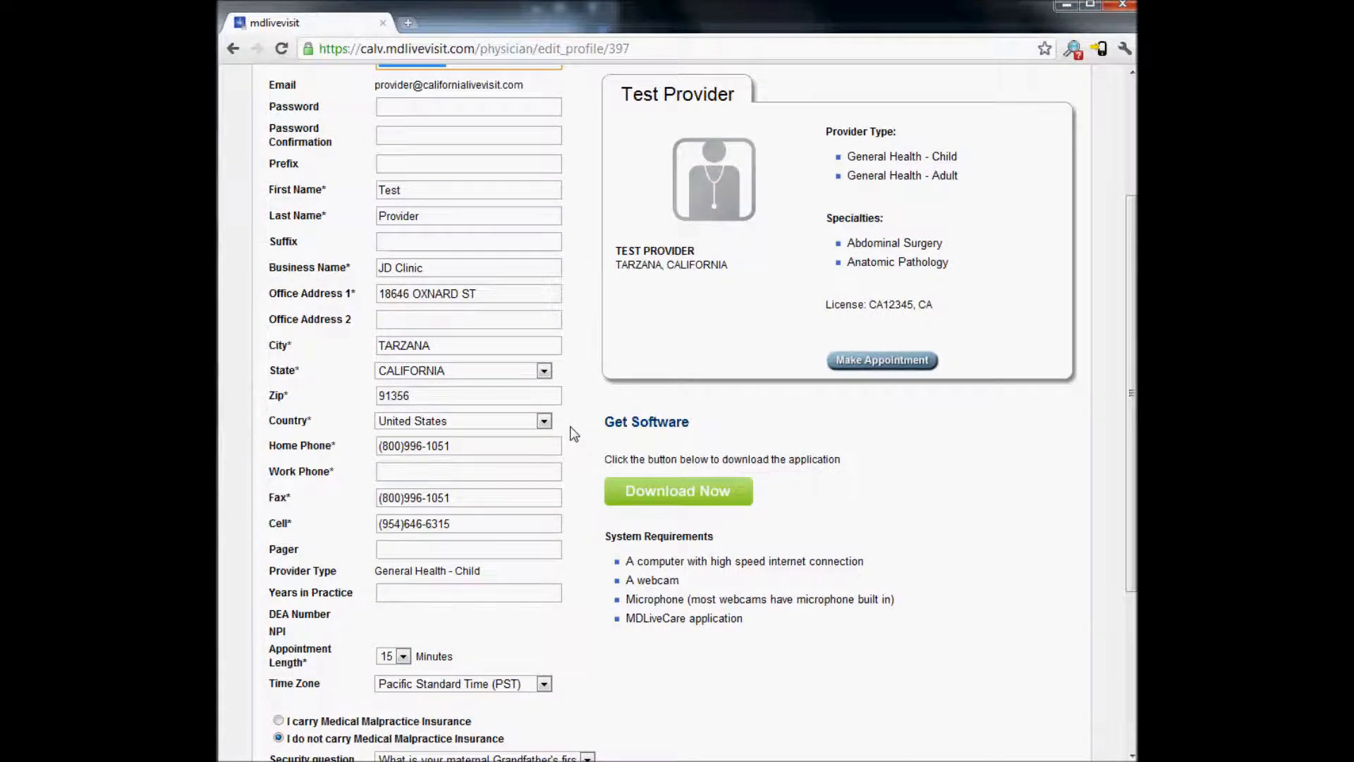
scroll(573, 433, "down", 3)
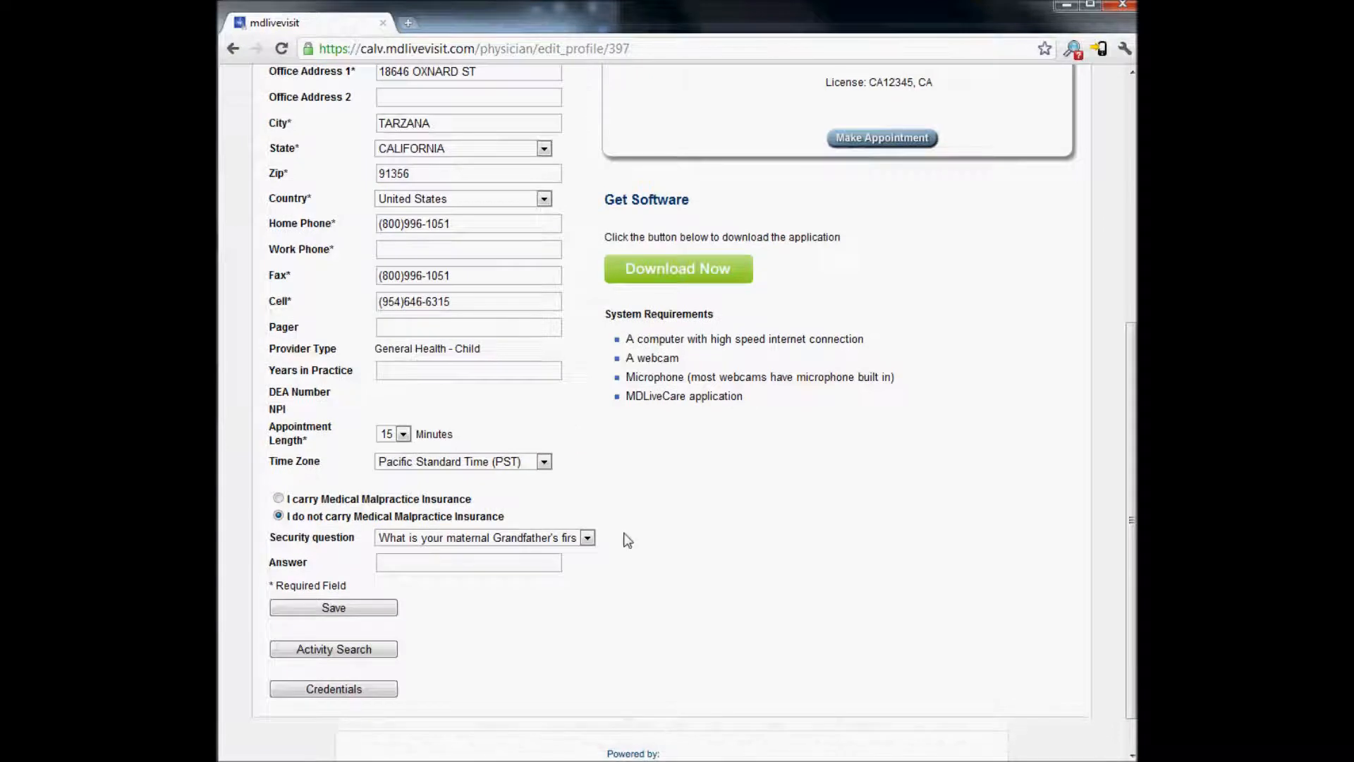
left_click(588, 539)
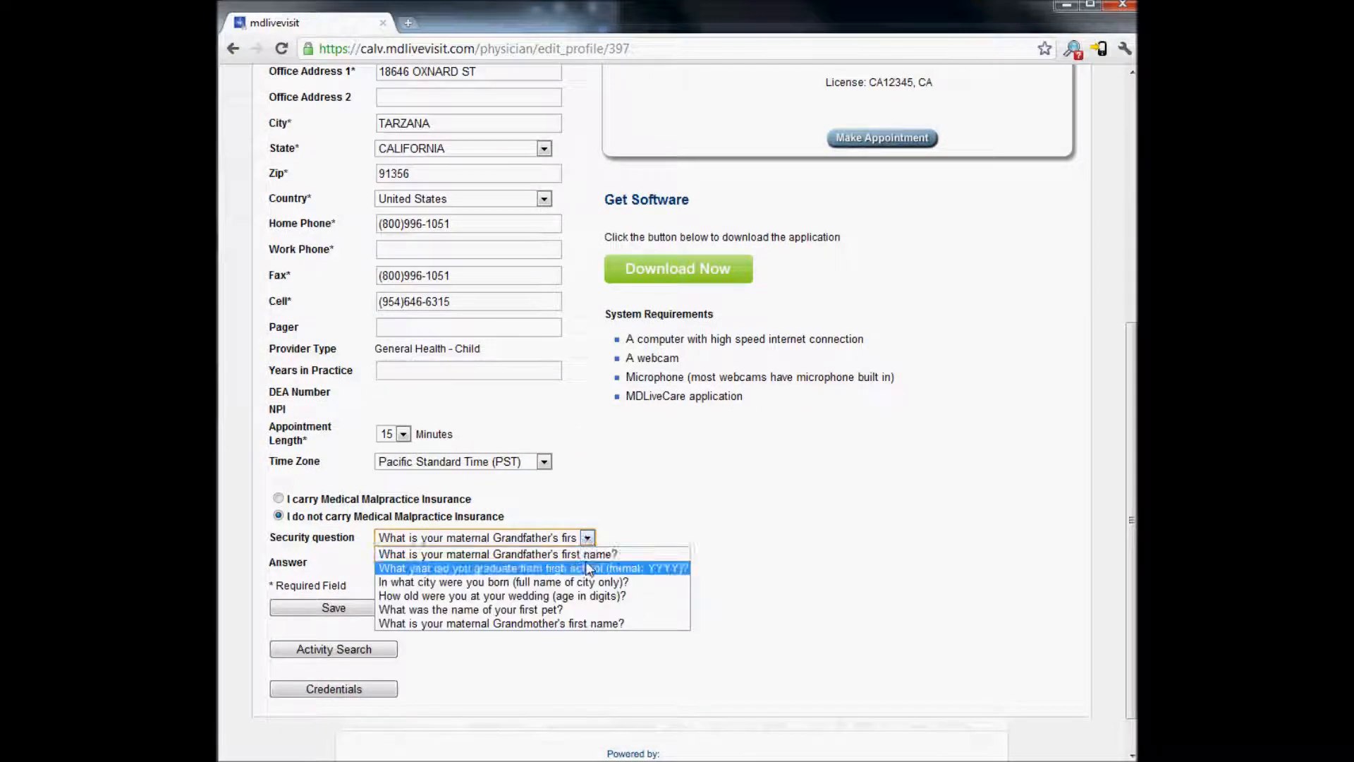
left_click(569, 567)
key("Tab")
left_click(491, 619)
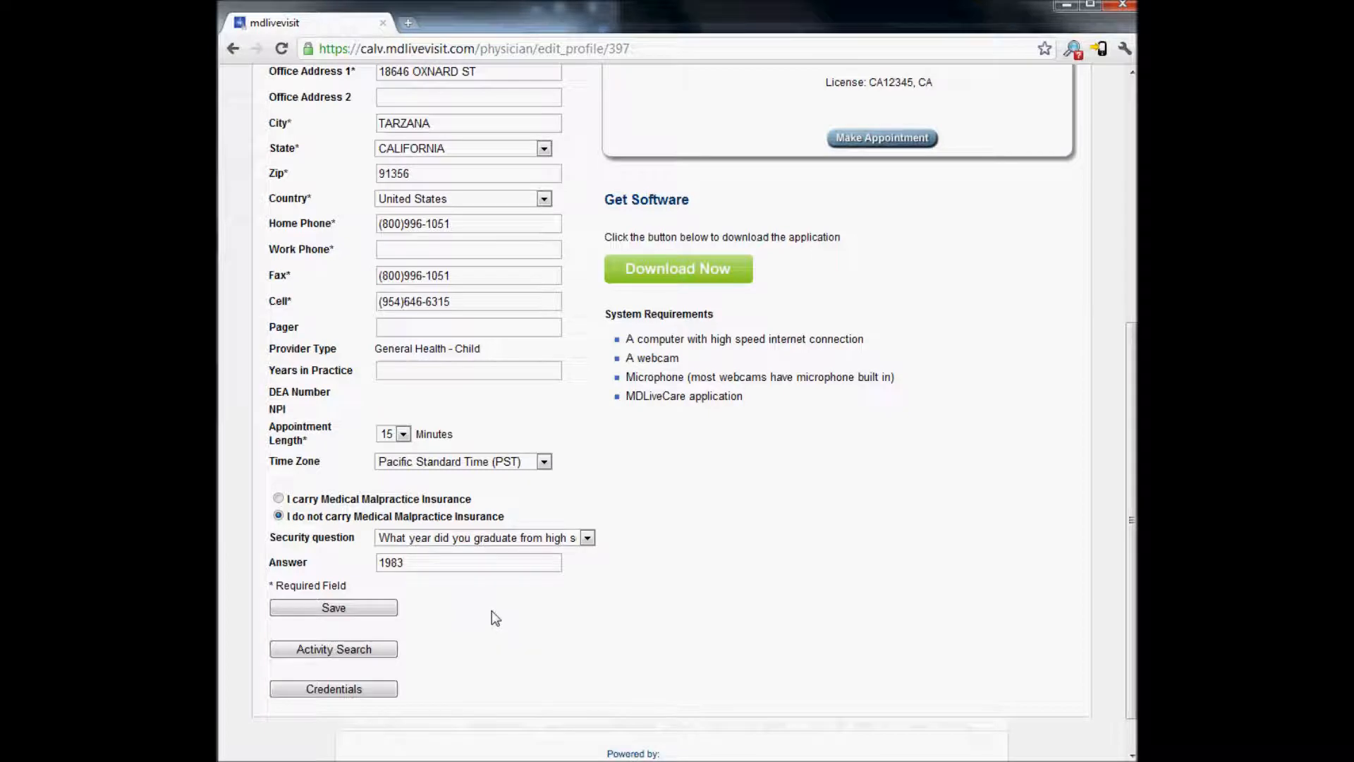
left_click(374, 611)
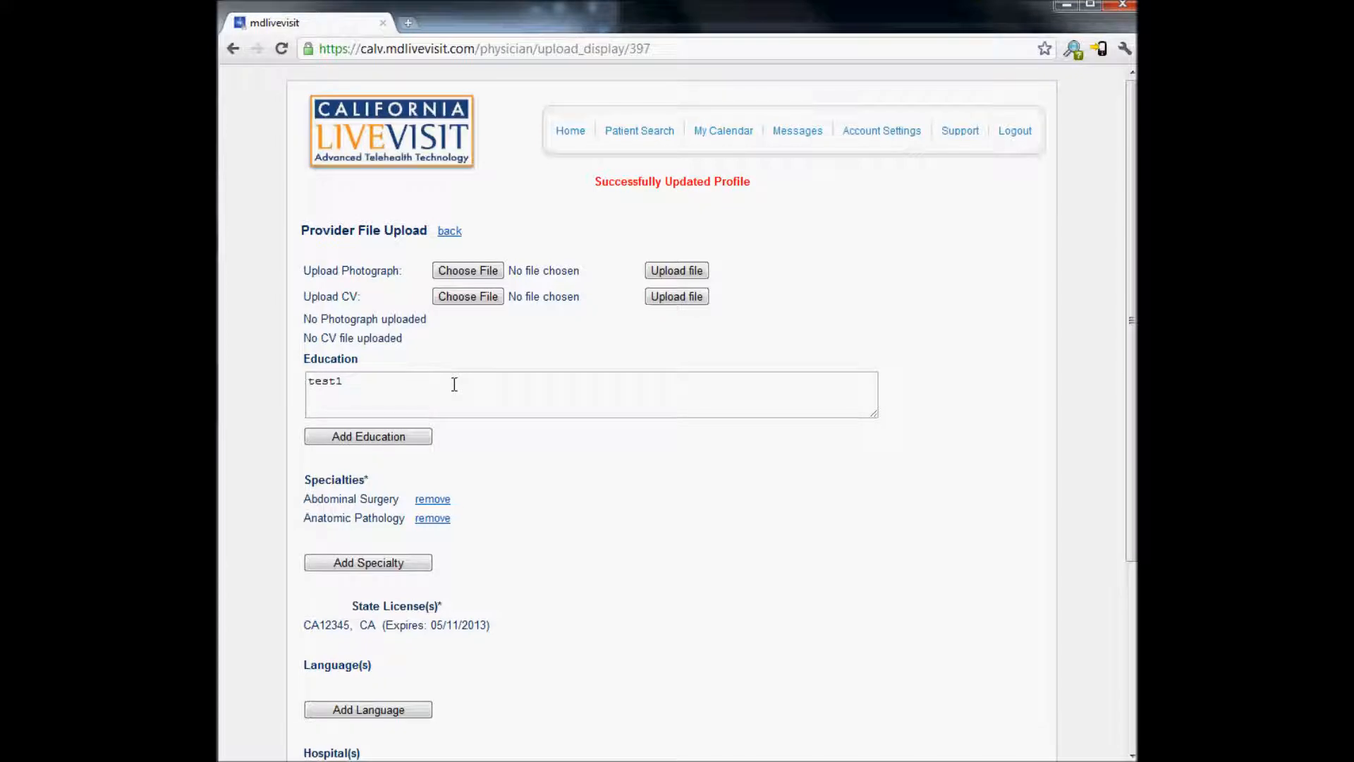
Add Adult Reconstructive Orthopedics as a third specialty and submit it
double_click(378, 382)
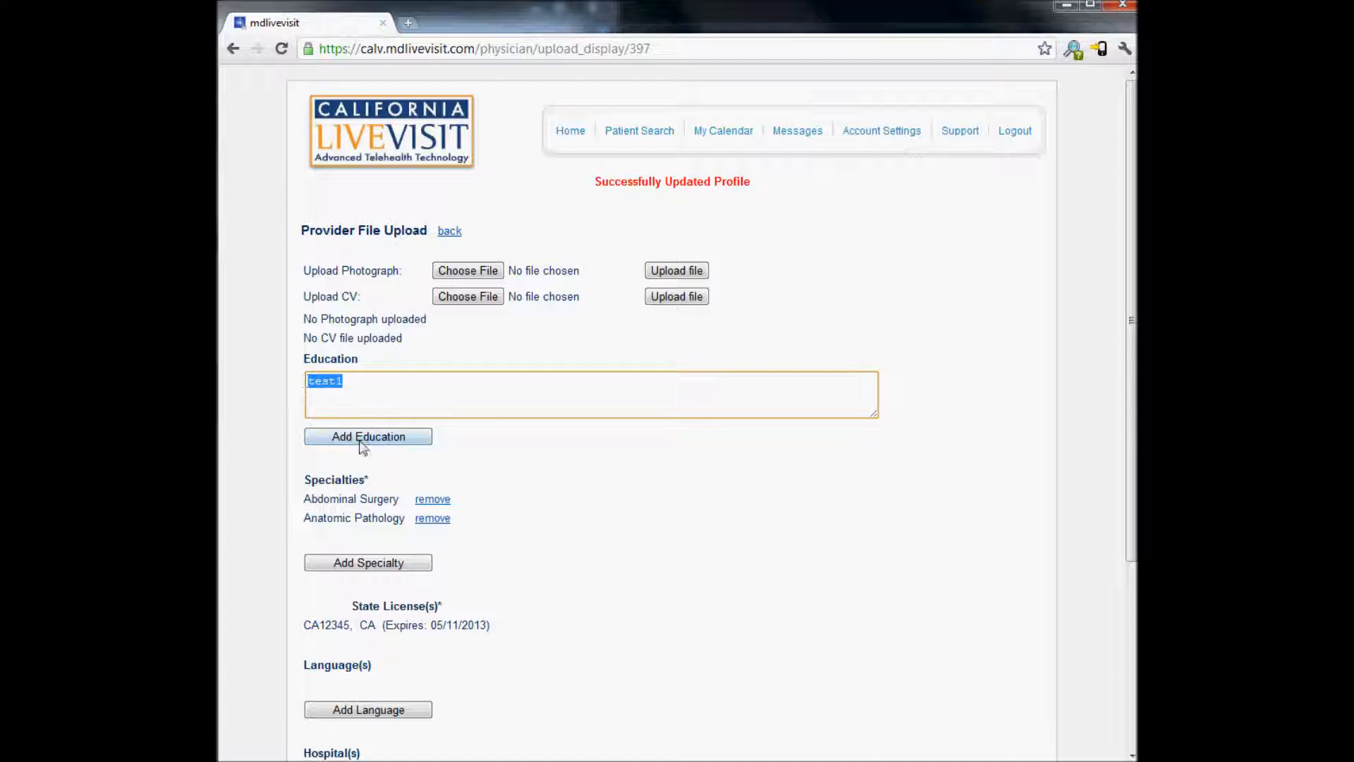
left_click(587, 511)
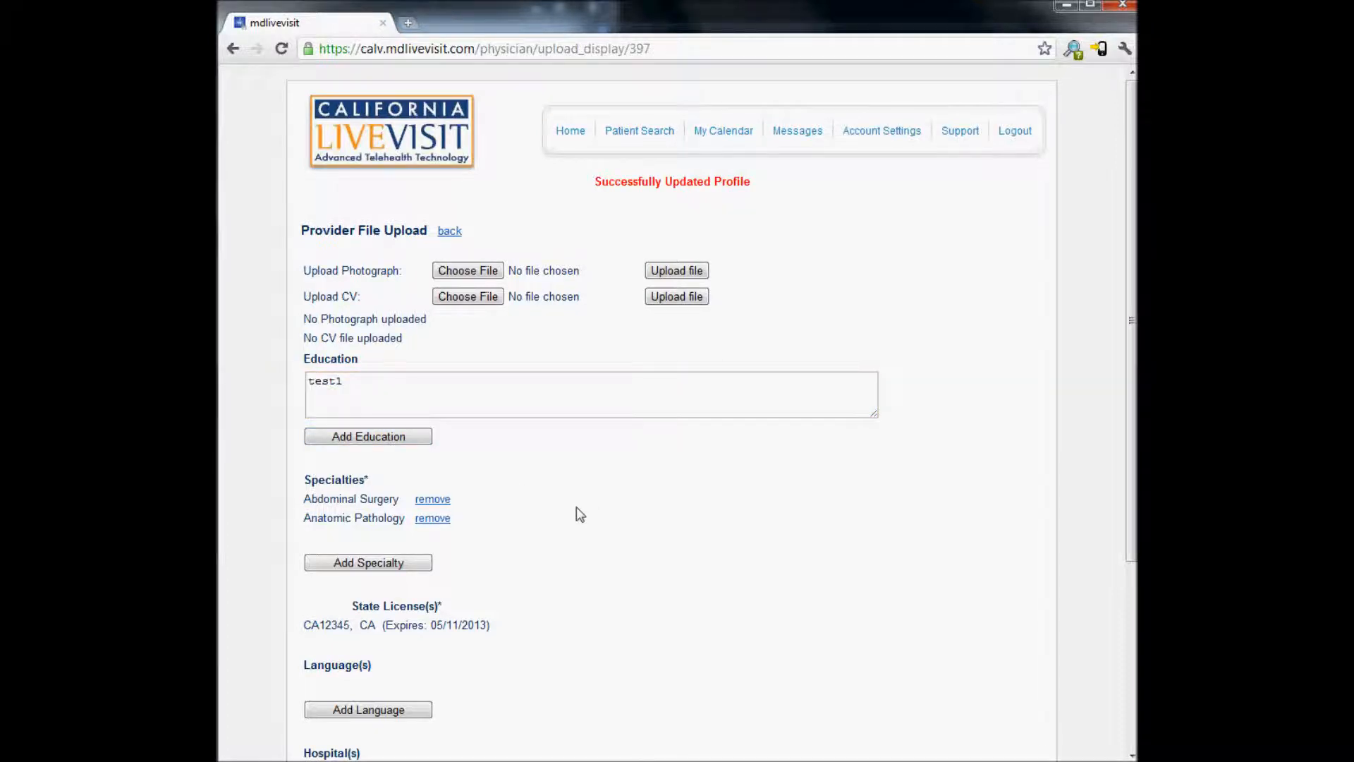
scroll(550, 502, "down", 4)
left_click(395, 303)
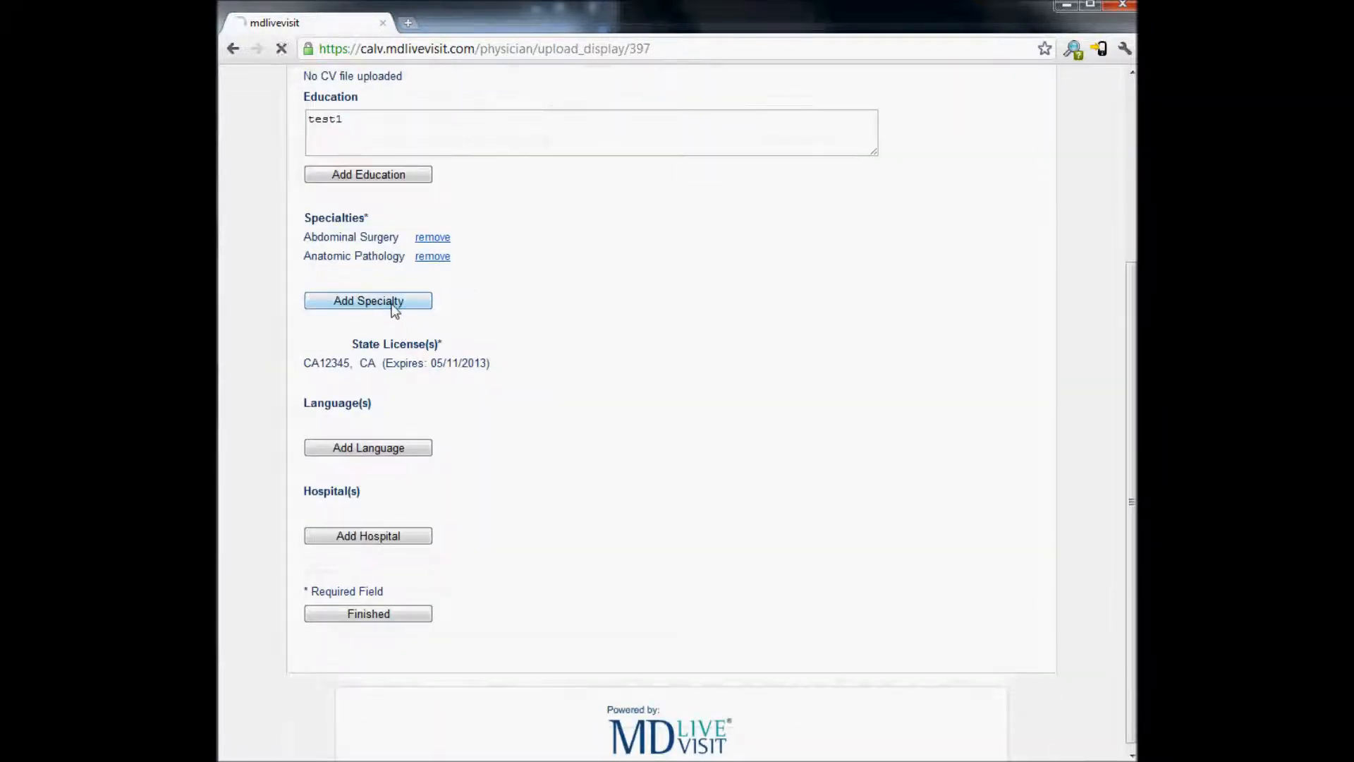
left_click(650, 547)
left_click(650, 547)
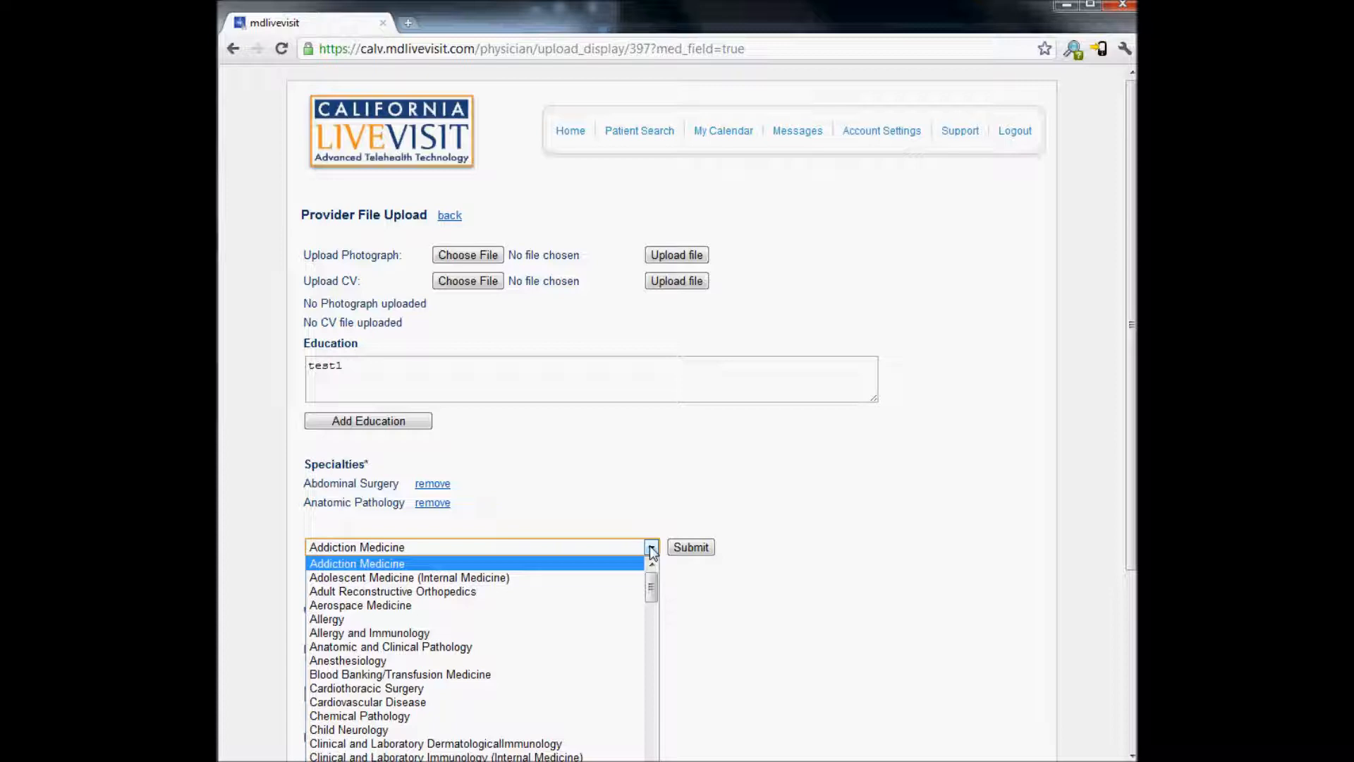
left_click(626, 592)
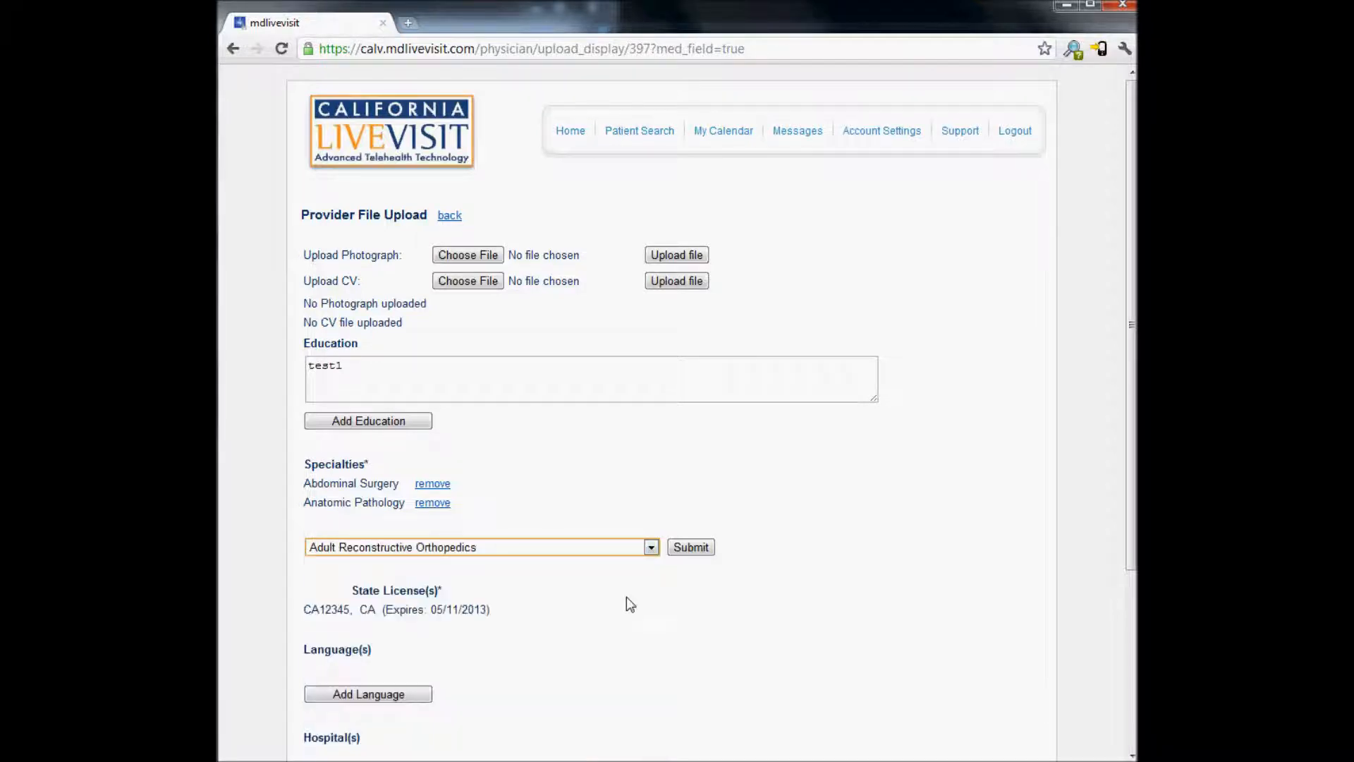
left_click(707, 553)
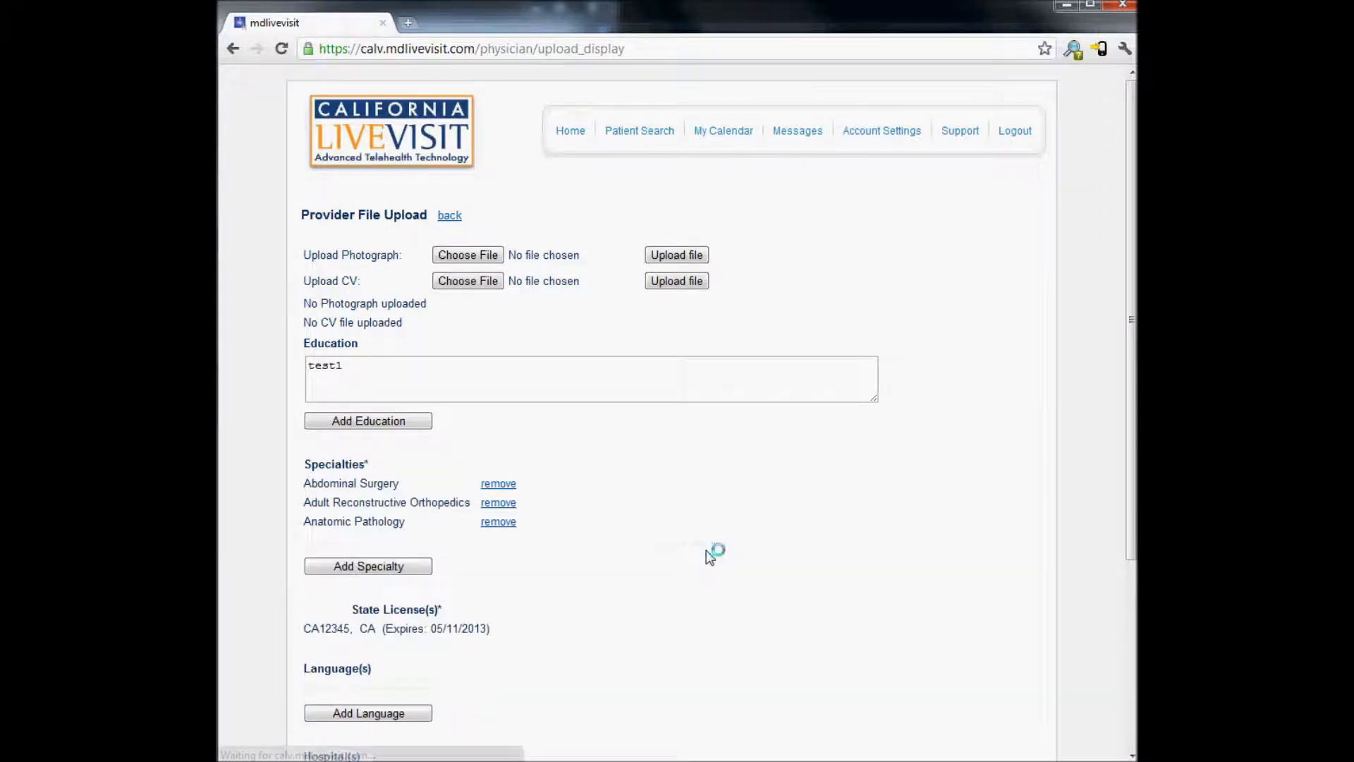
scroll(581, 551, "down", 4)
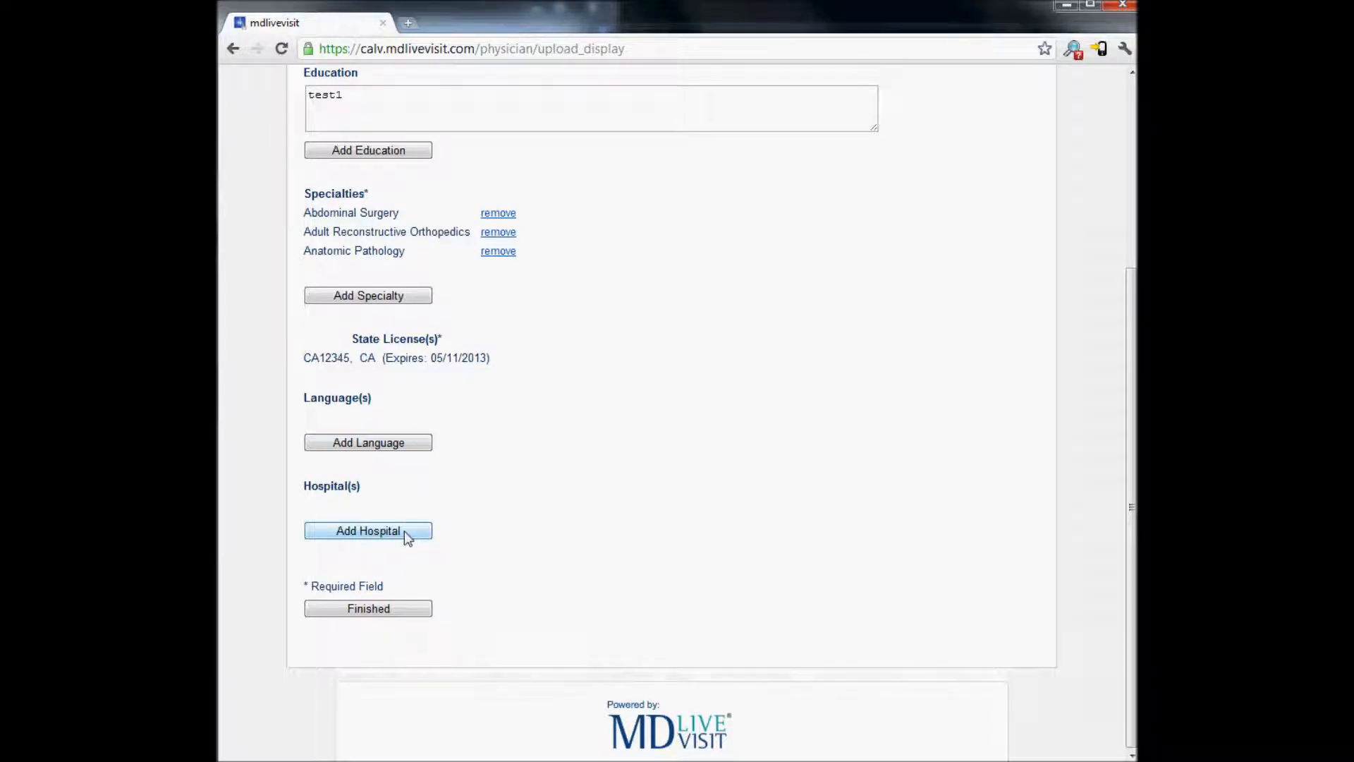
Finish the file upload and reopen My Account, whose preview lists Adult Reconstructive Orthopedics
left_click(401, 610)
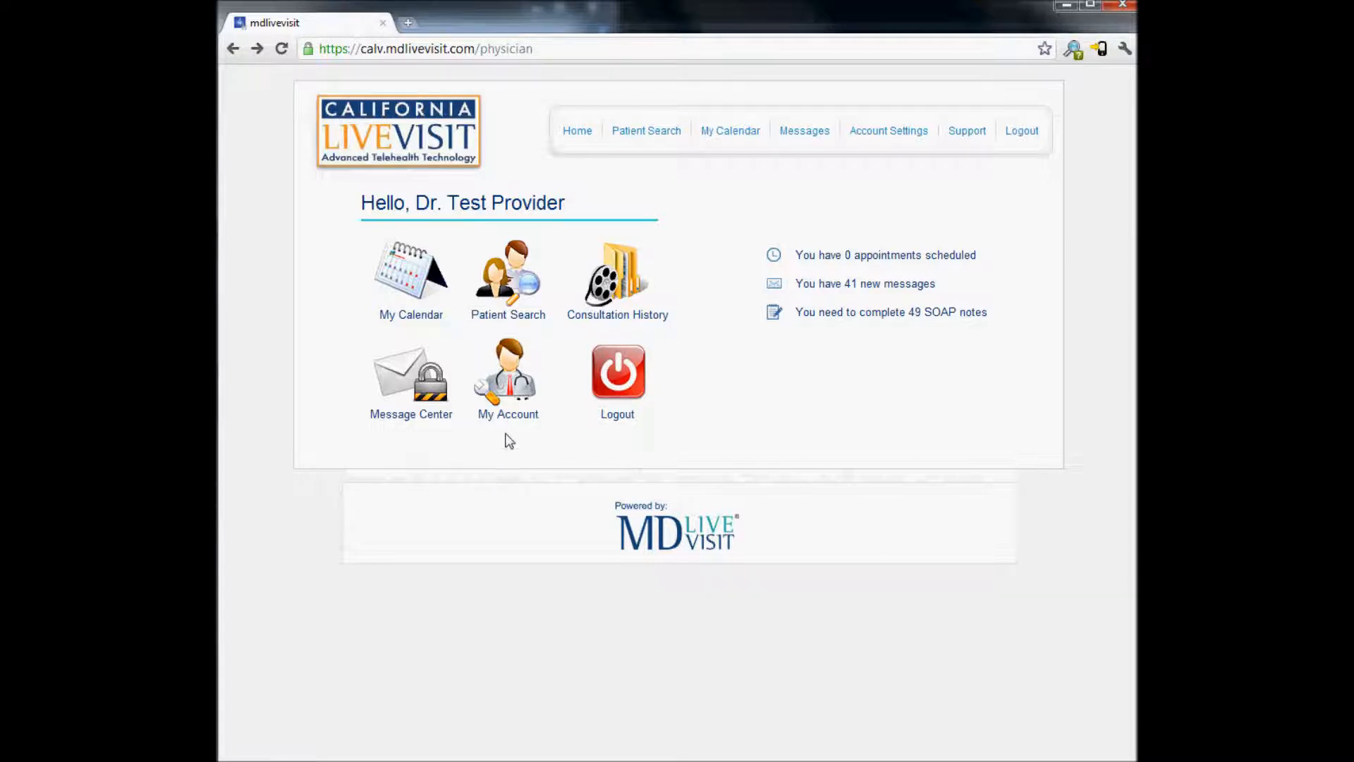
left_click(513, 395)
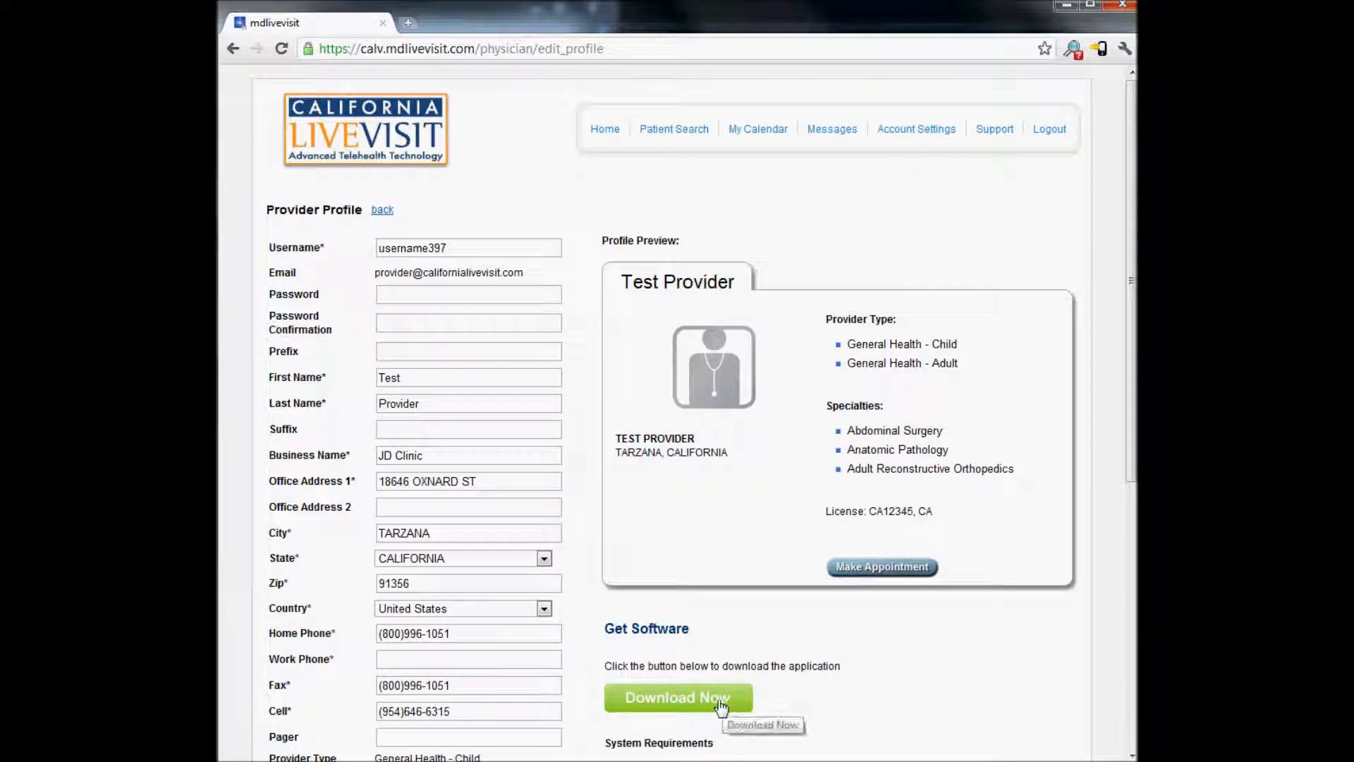
Download and install the MDLiveCare client to its default folder, then acknowledge the video test notice
left_click(719, 700)
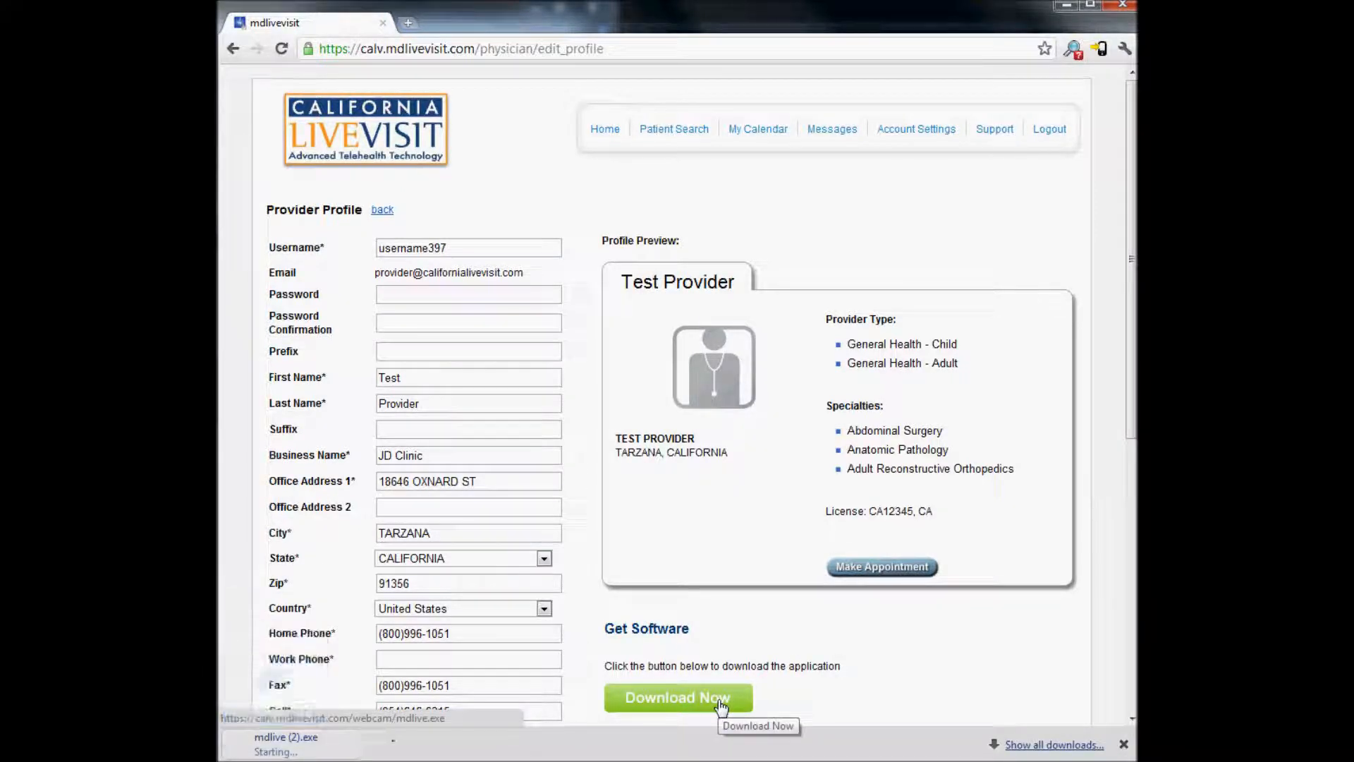
left_click(385, 745)
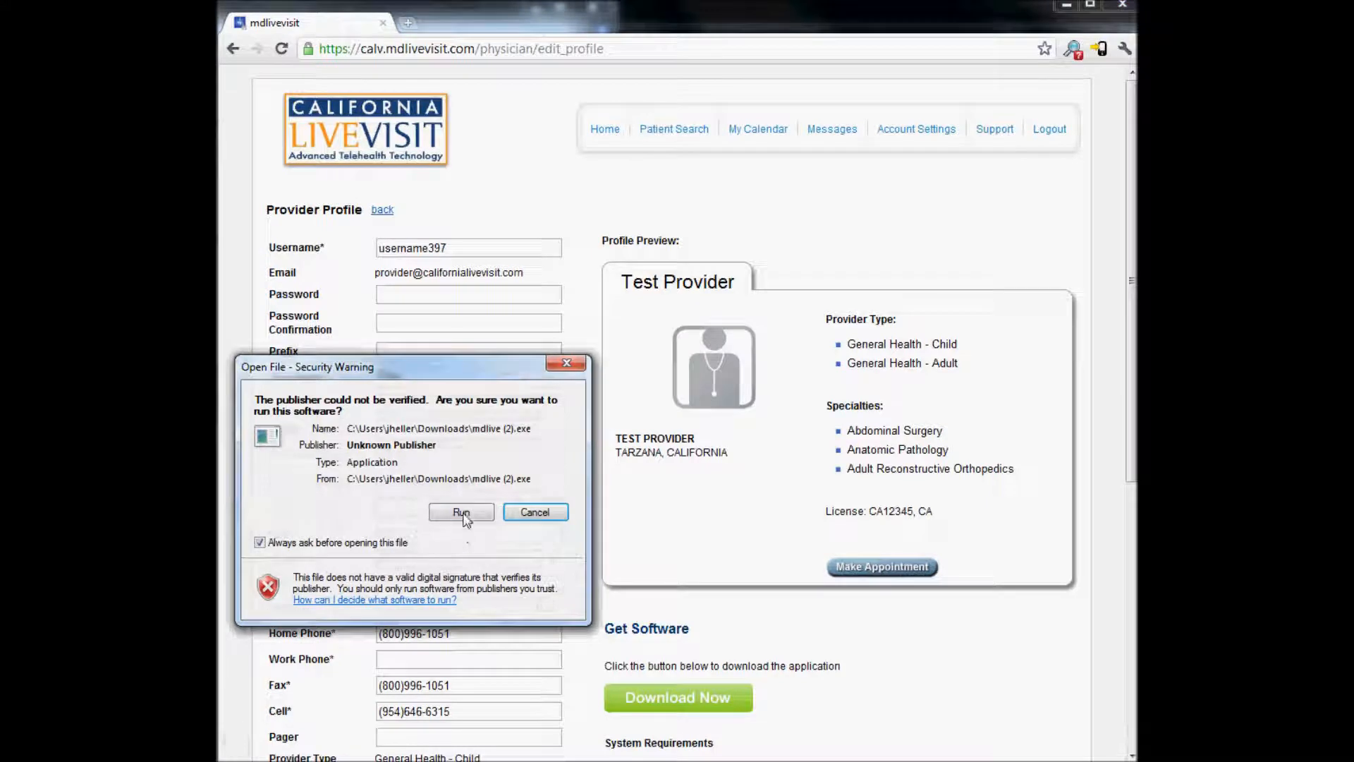
left_click(461, 513)
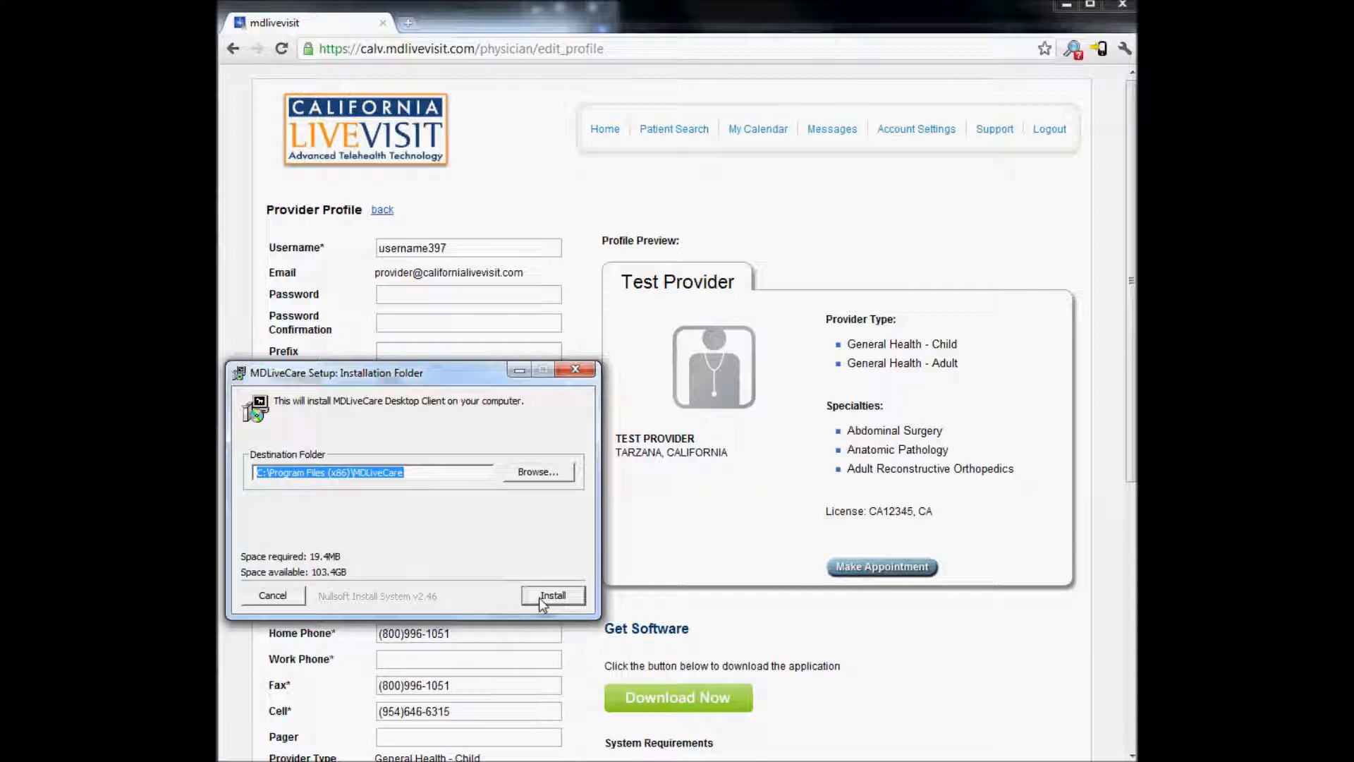
left_click(539, 598)
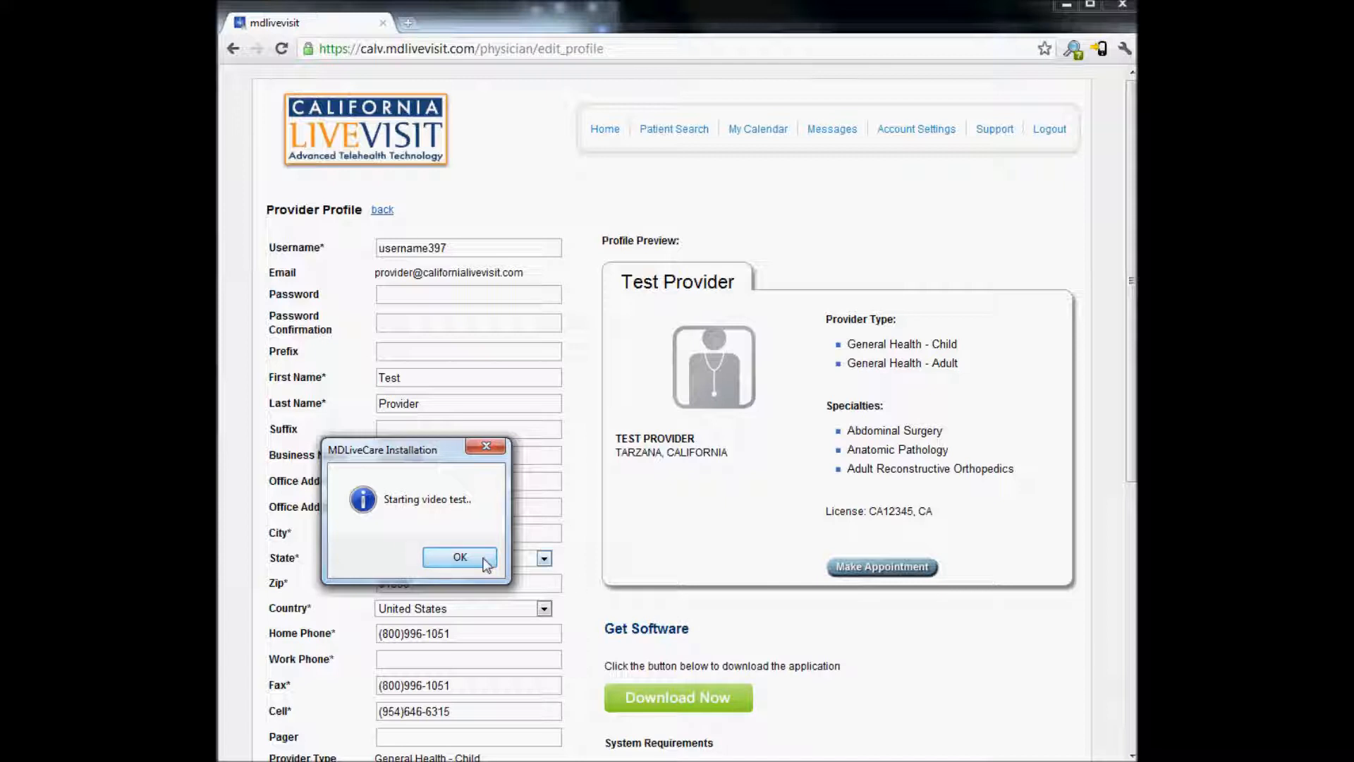
left_click(460, 557)
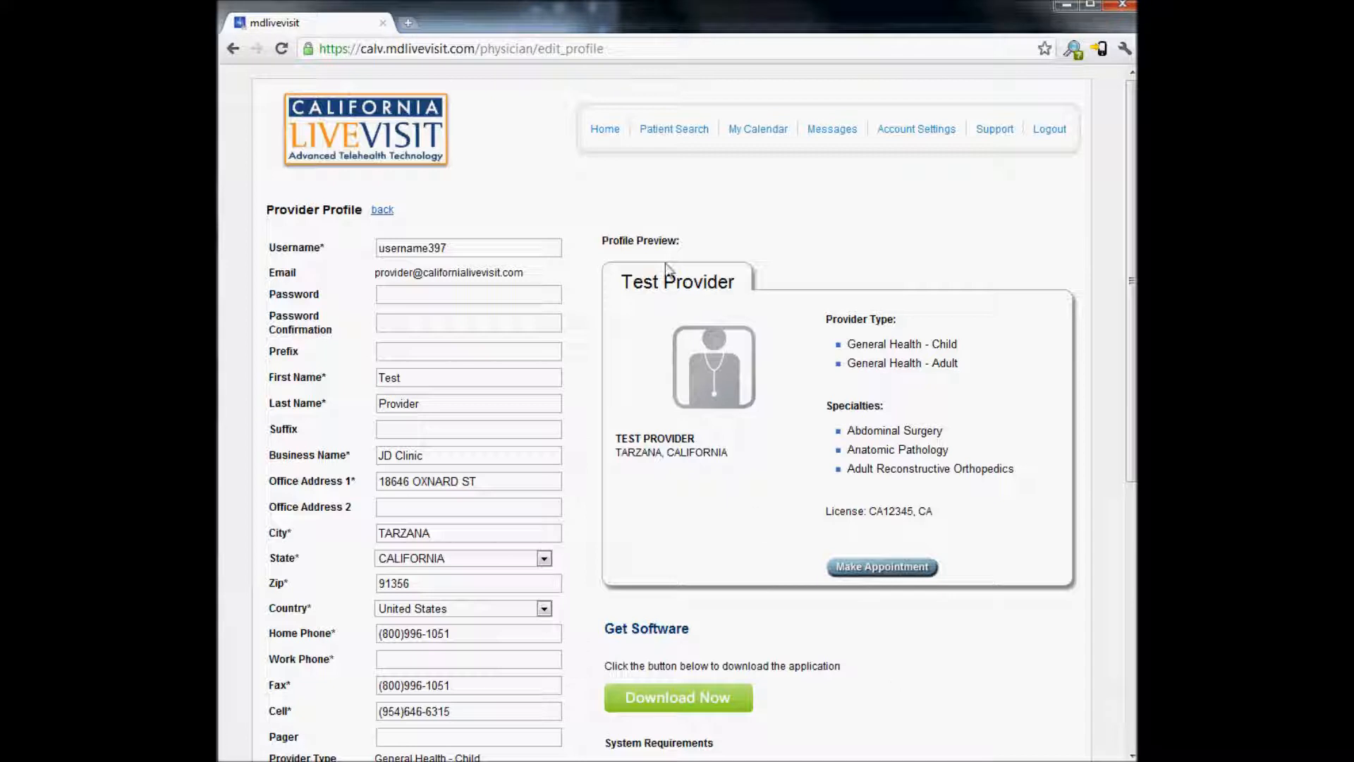
left_click(605, 131)
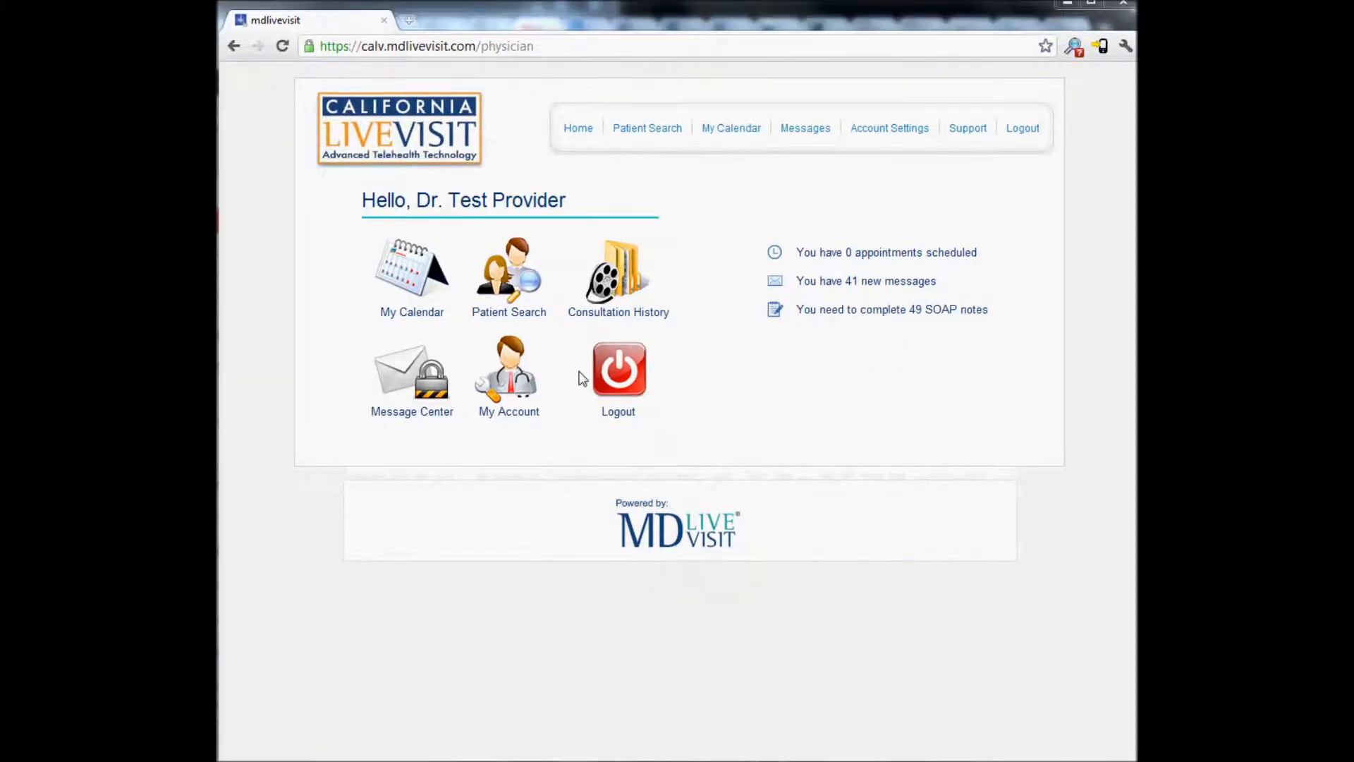
Review received and sent messages in Message Center, then bring up the Consultation Follow-Up form
left_click(413, 381)
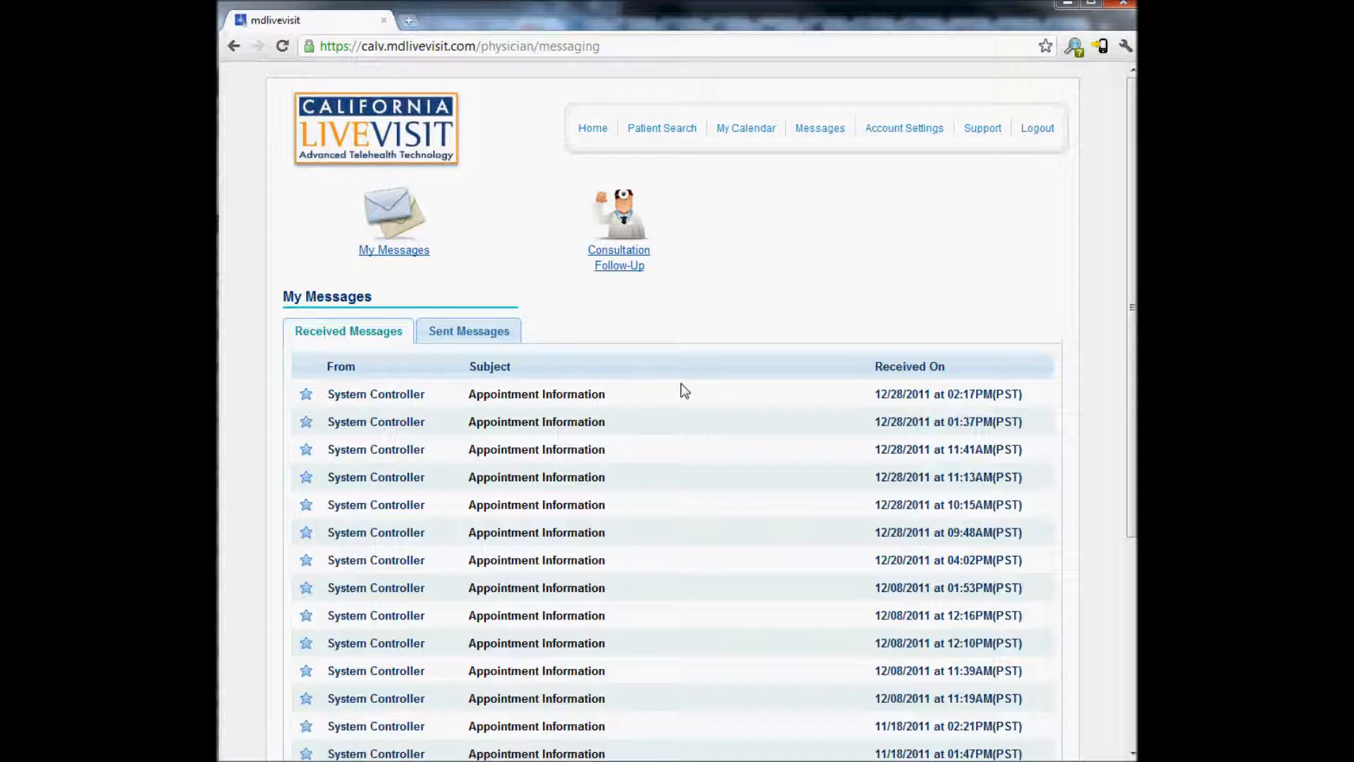
left_click(473, 334)
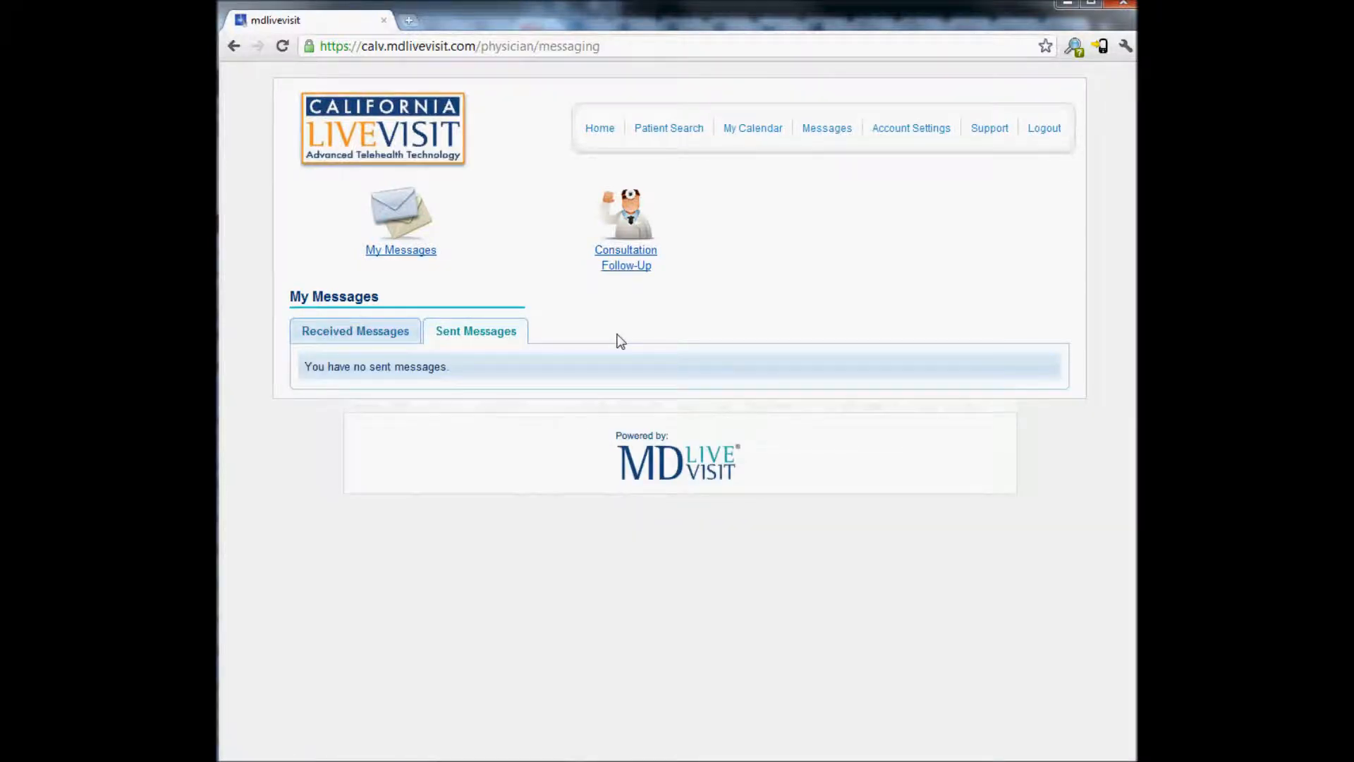
key("alt+Left")
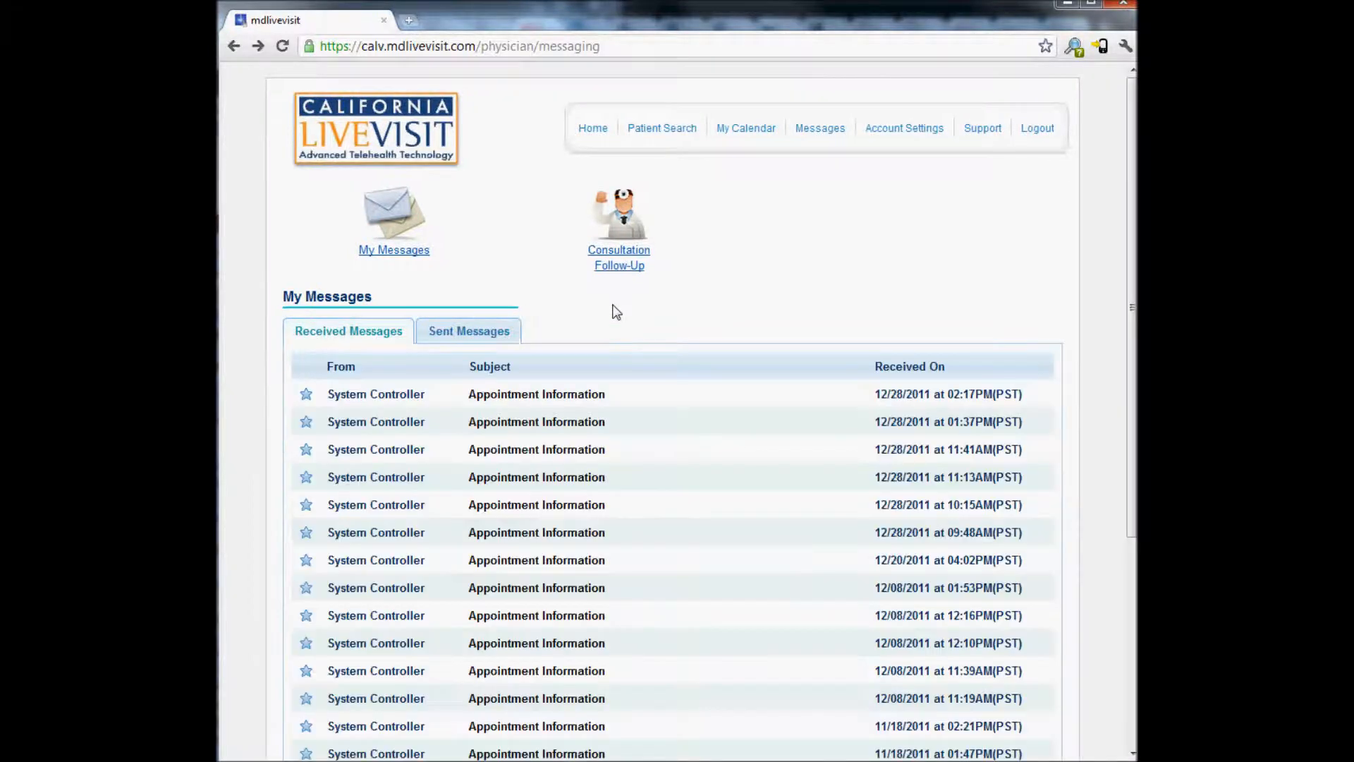
left_click(630, 260)
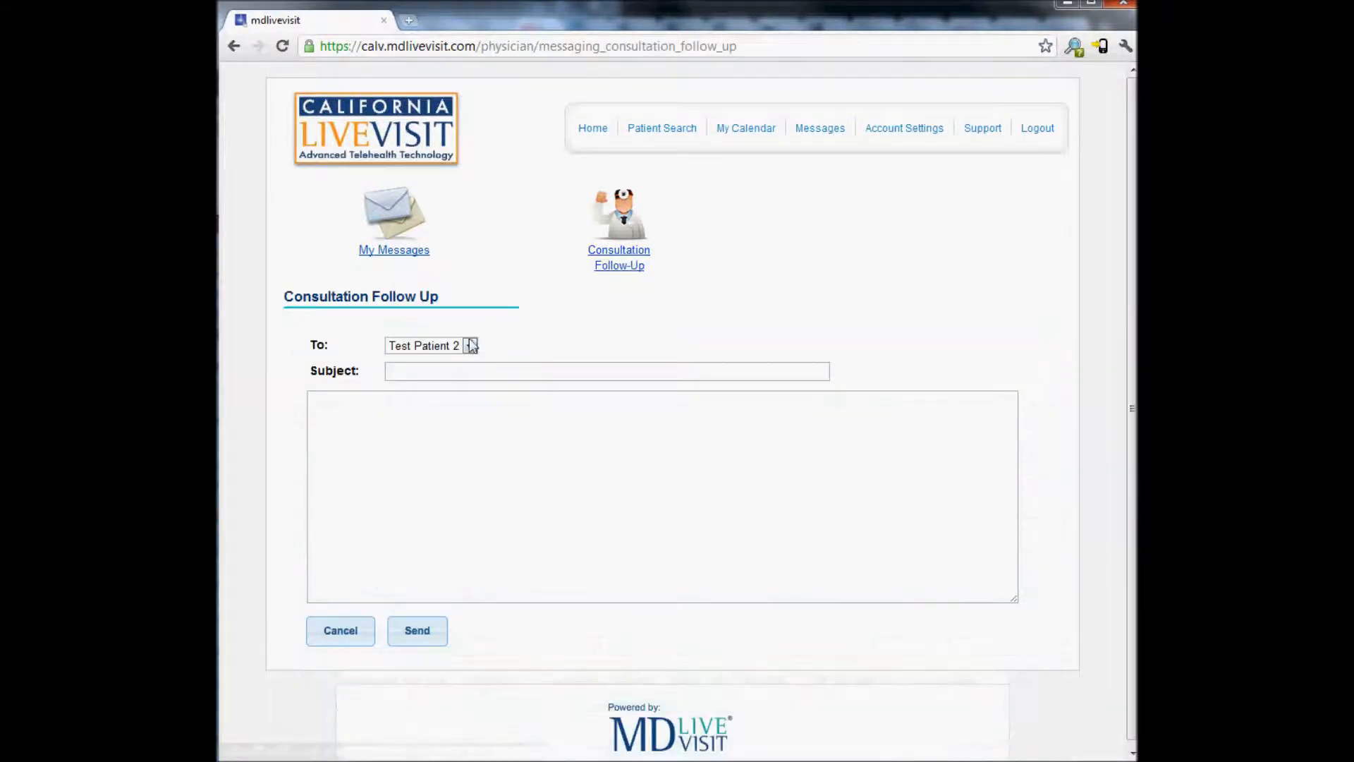
Leave the follow-up to Test Patient 2 unsent and return to the home dashboard
left_click(469, 345)
left_click(471, 352)
left_click(473, 370)
left_click(451, 421)
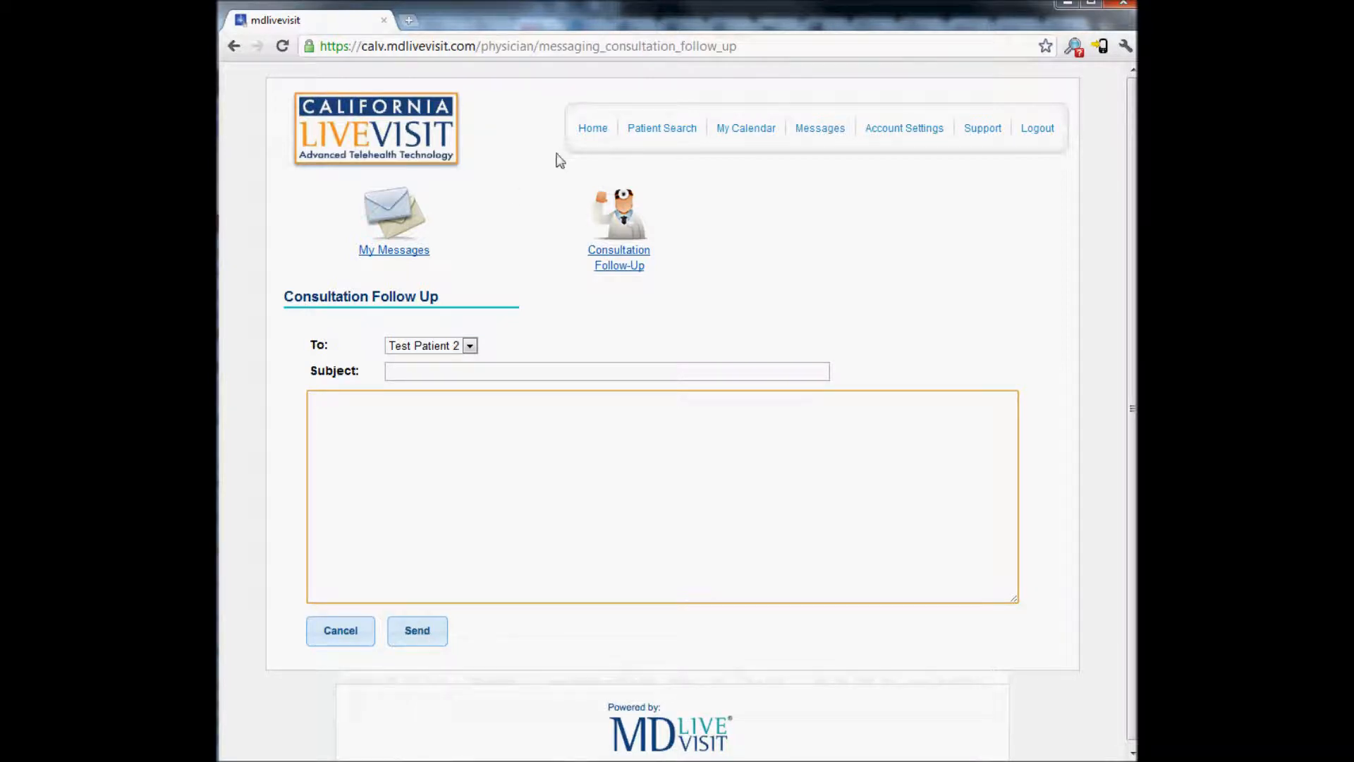
left_click(593, 129)
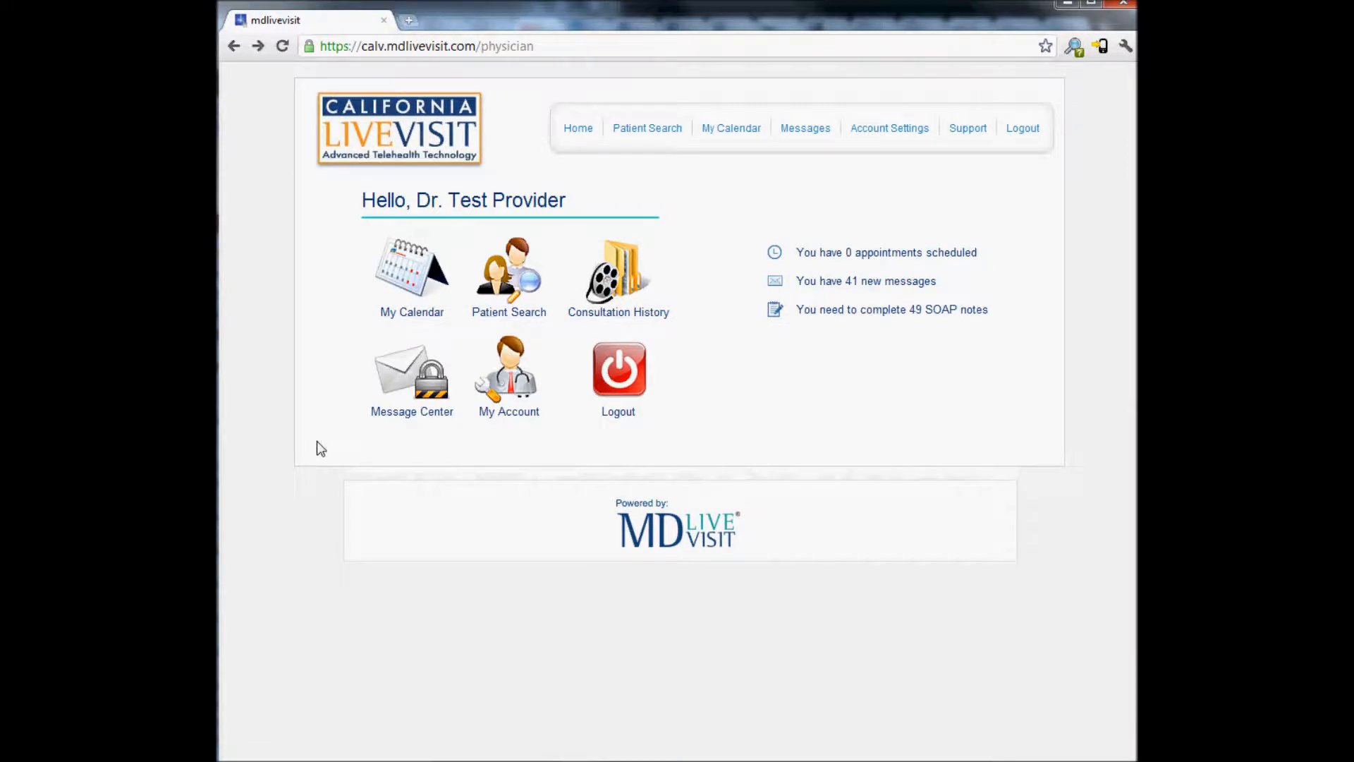
Open Test Patient 2's contact information from Recent Consultations on the Patient Search page
left_click(522, 290)
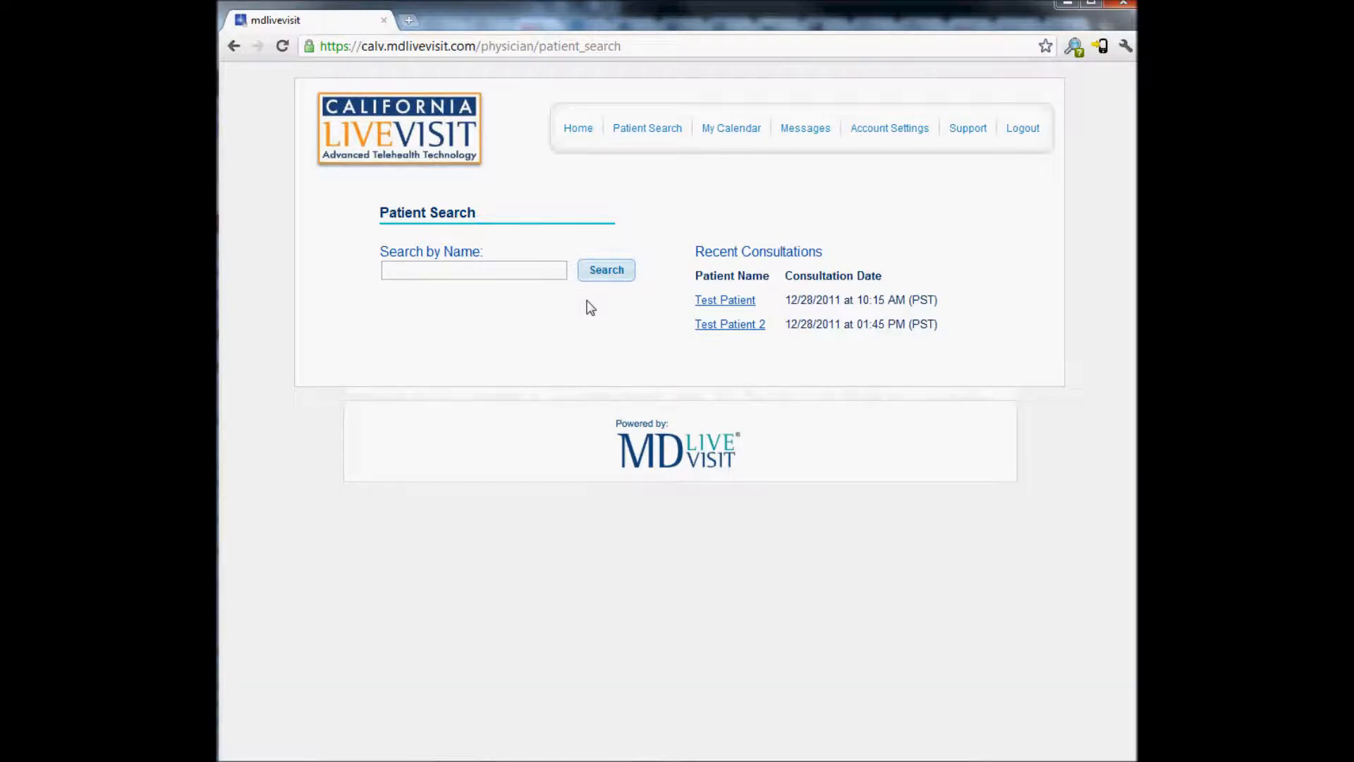
left_click(493, 268)
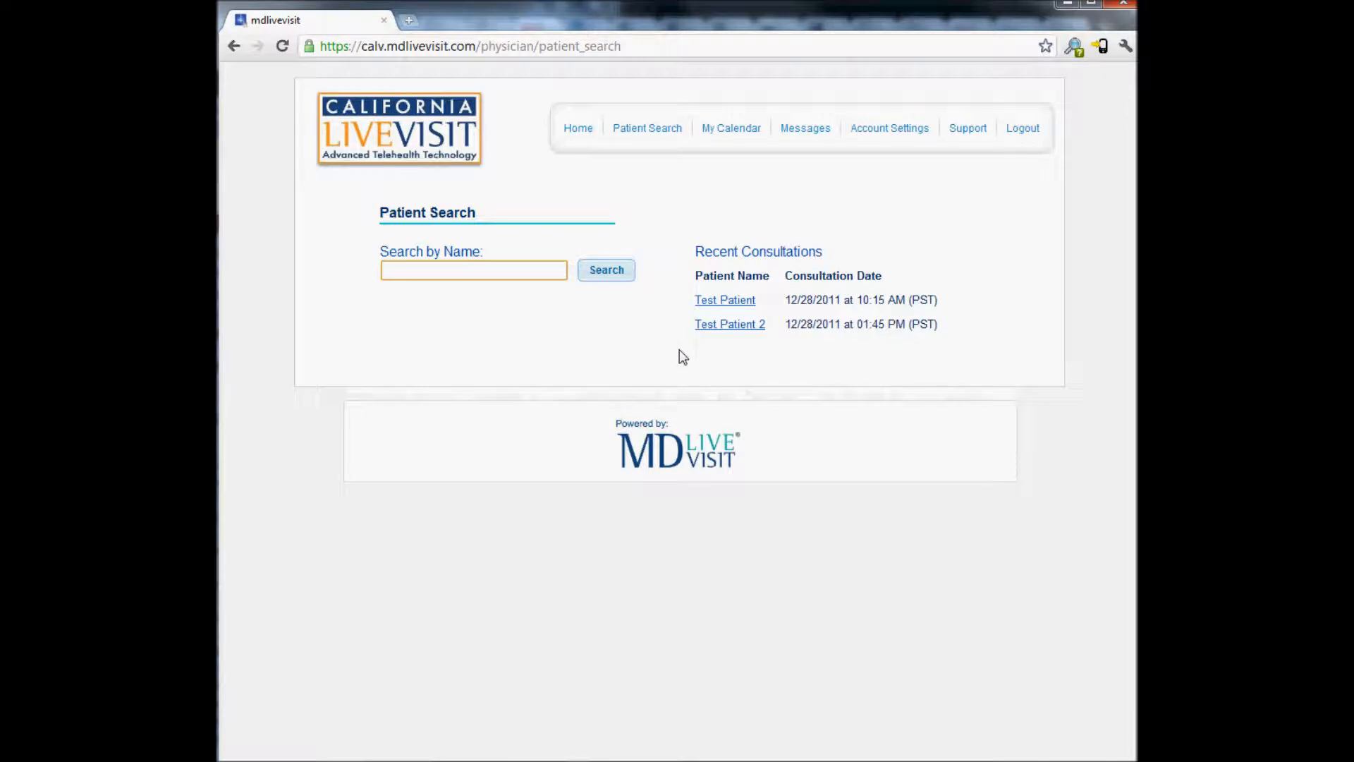
left_click(722, 326)
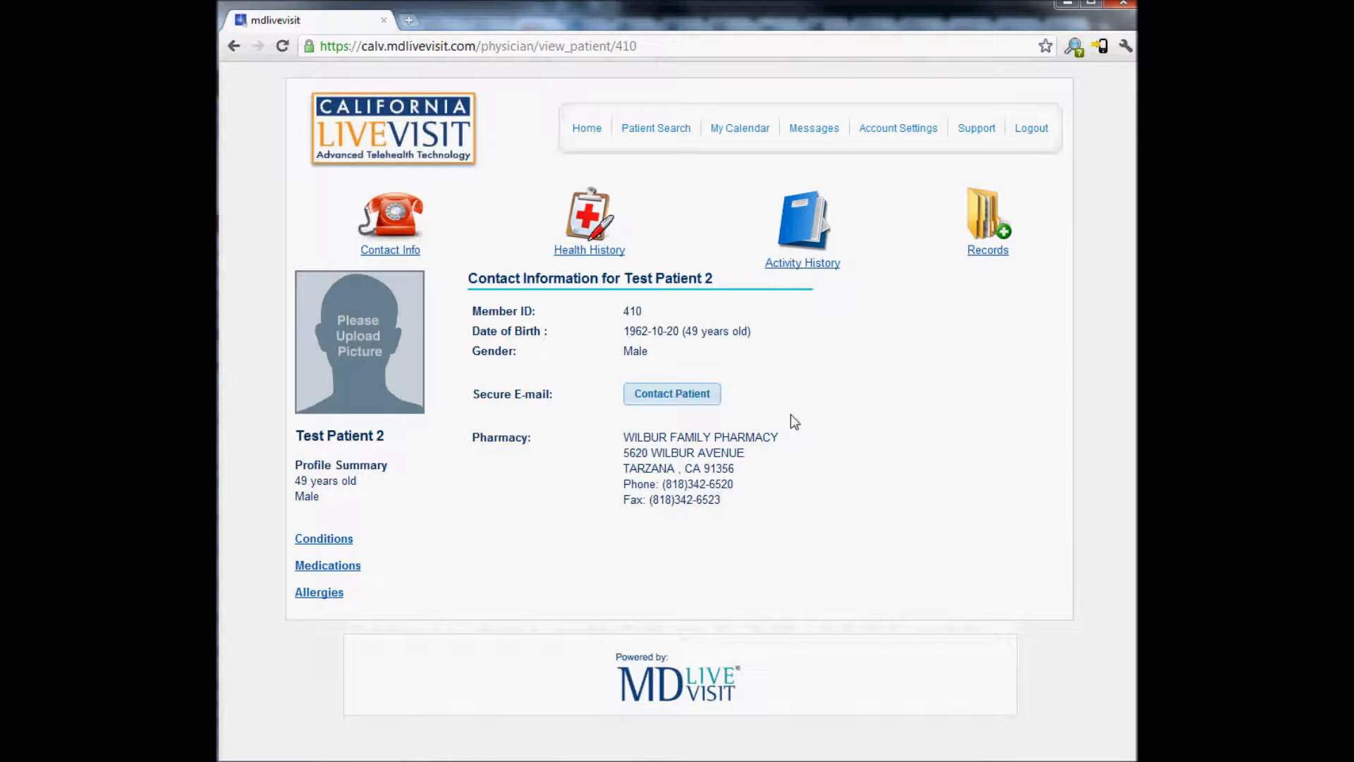
Browse Test Patient 2's health history, activity history and empty records, then return Home
left_click(605, 252)
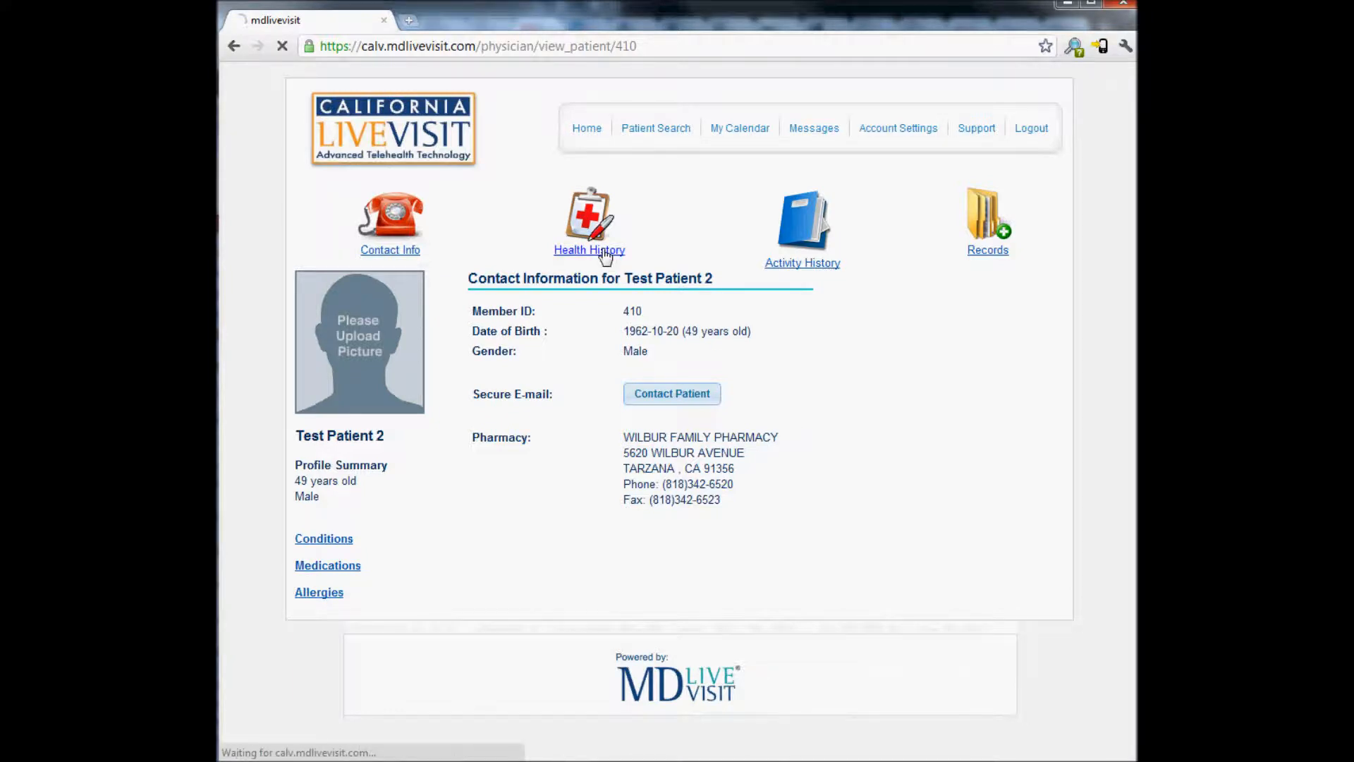
key("alt+Left")
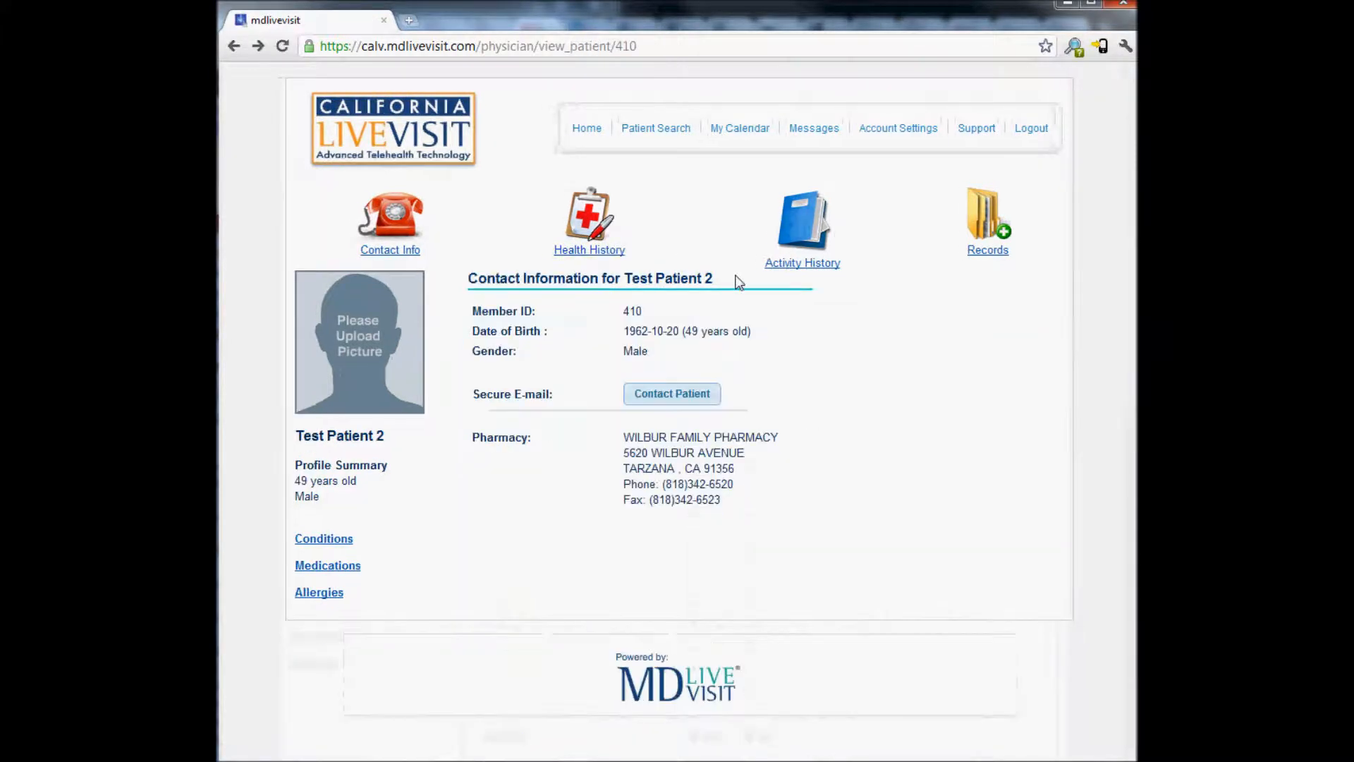
left_click(789, 268)
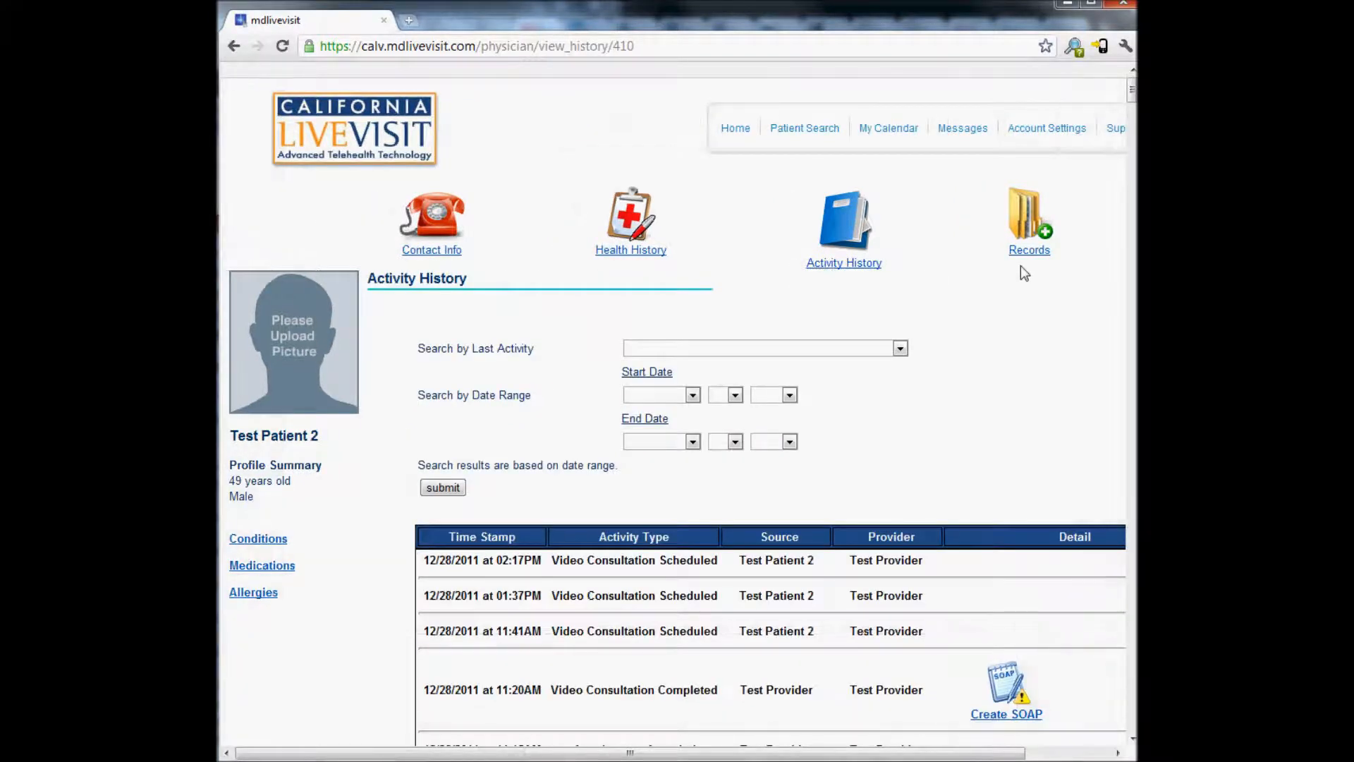
left_click(1022, 260)
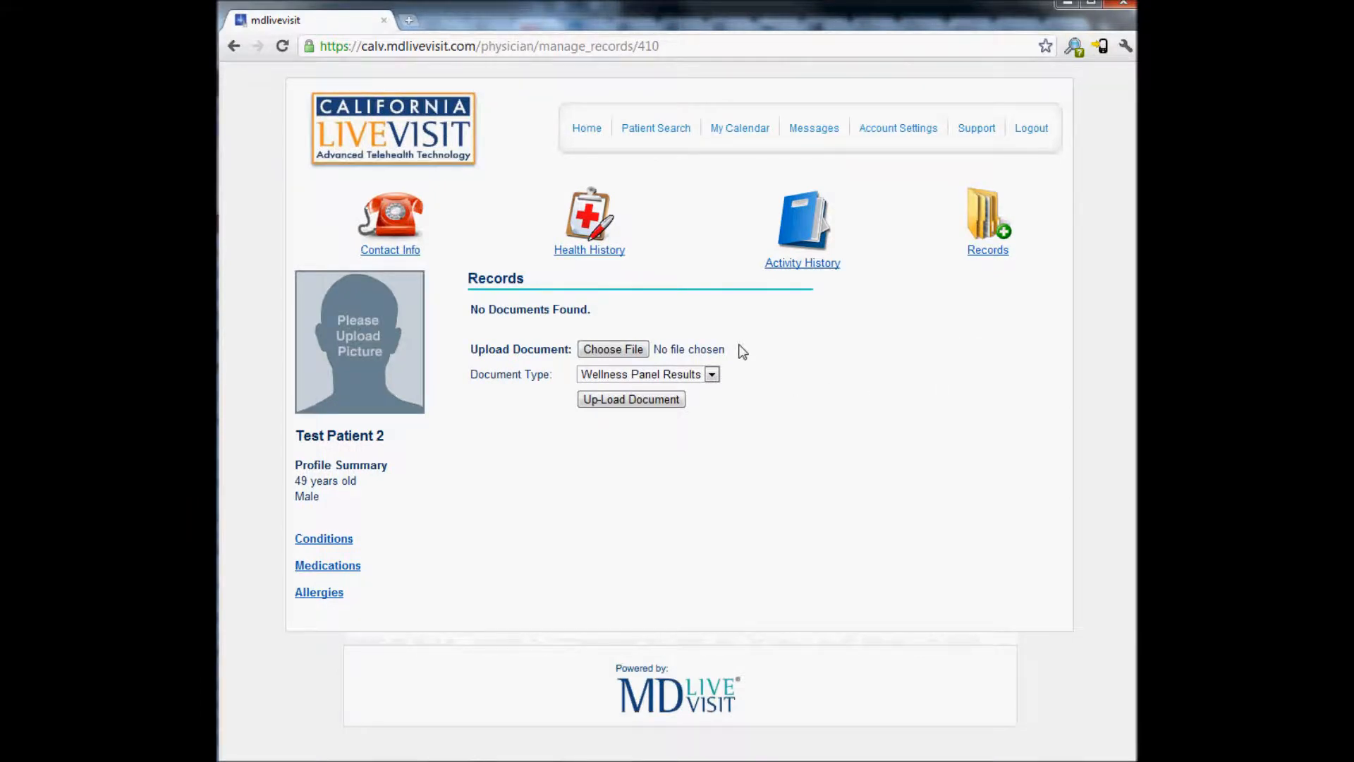
left_click(580, 131)
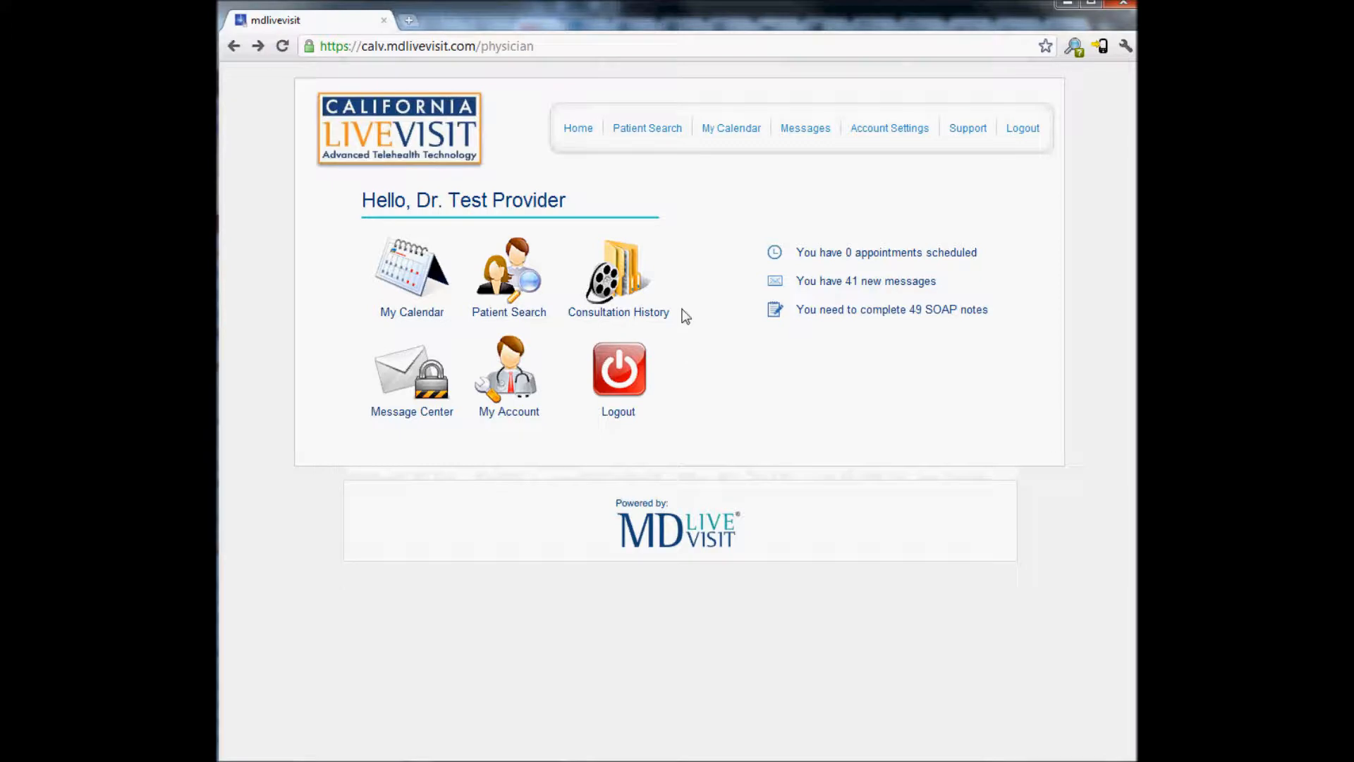
Create a SOAP note for Test Patient 2's 12/28/2011 11:15AM video consultation
left_click(631, 295)
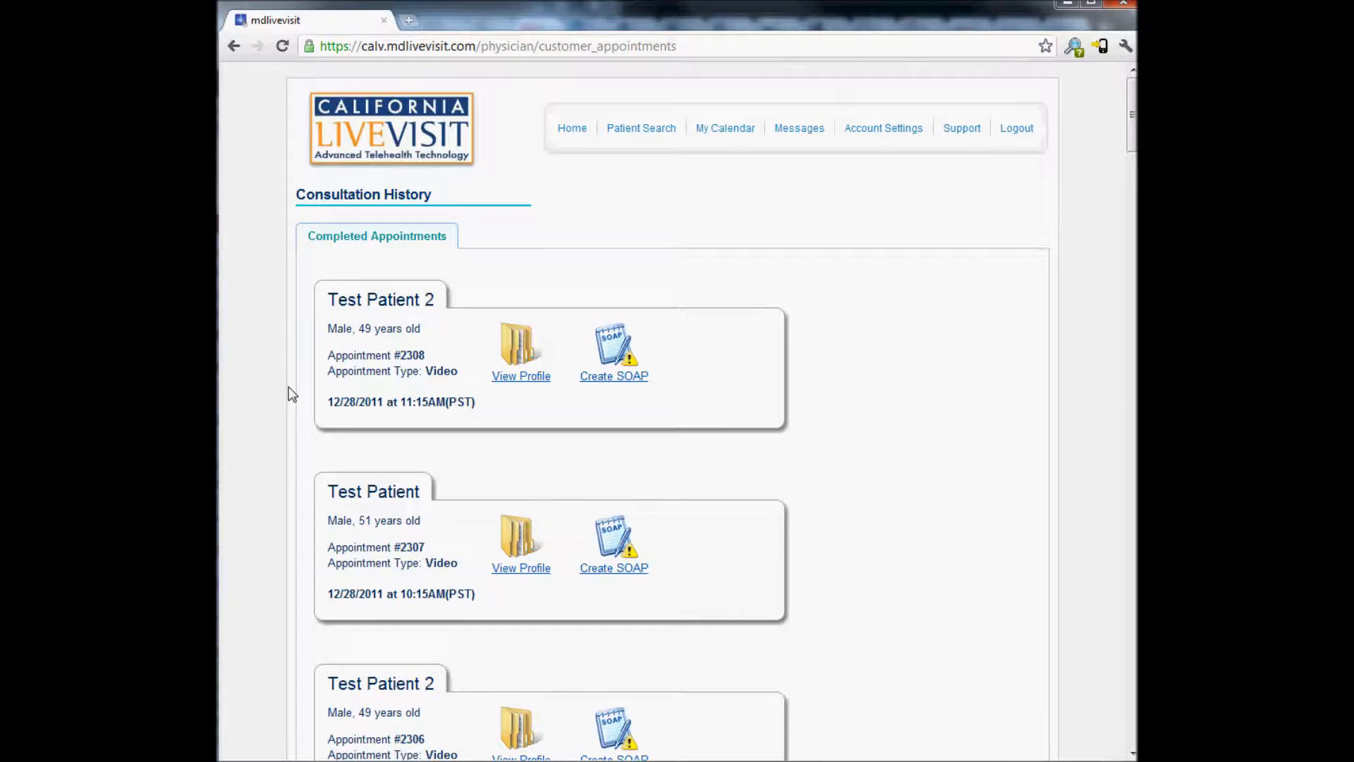
scroll(288, 388, "down", 3)
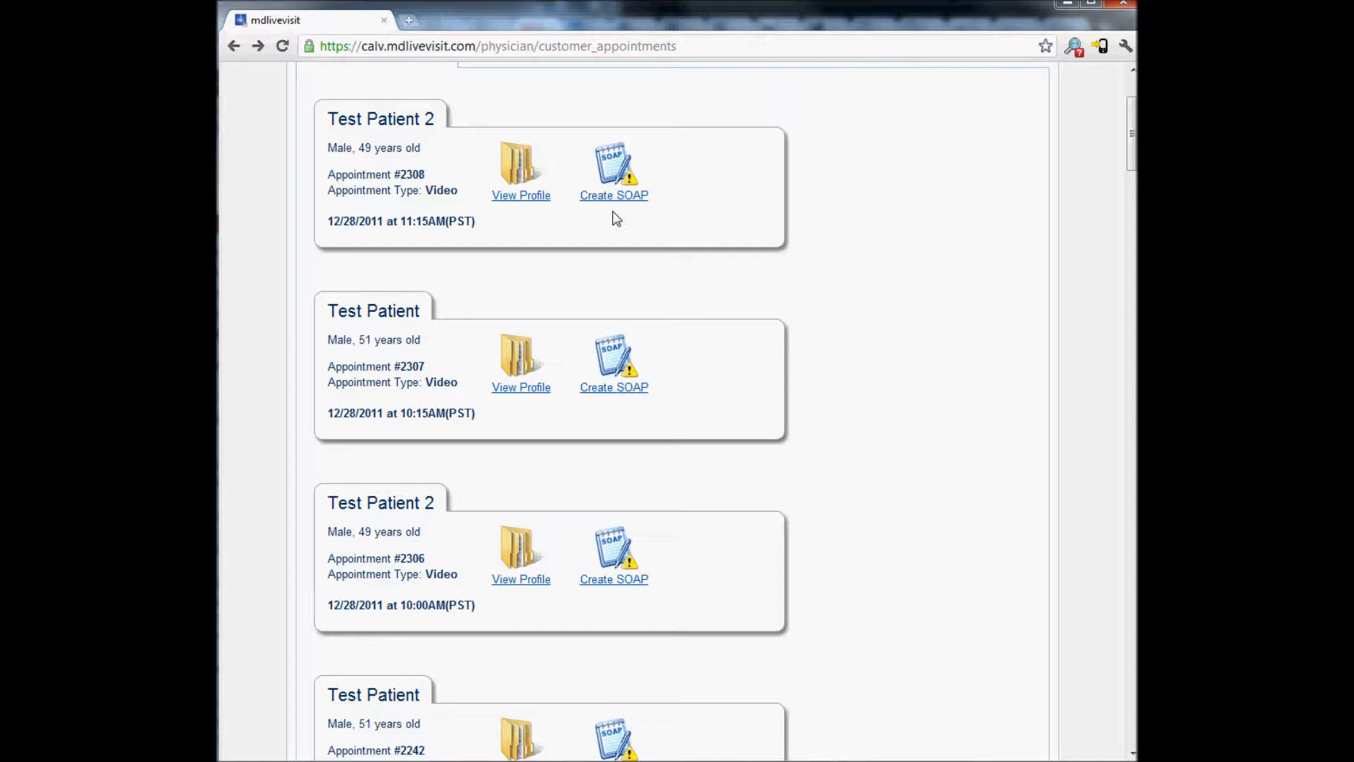
left_click(624, 199)
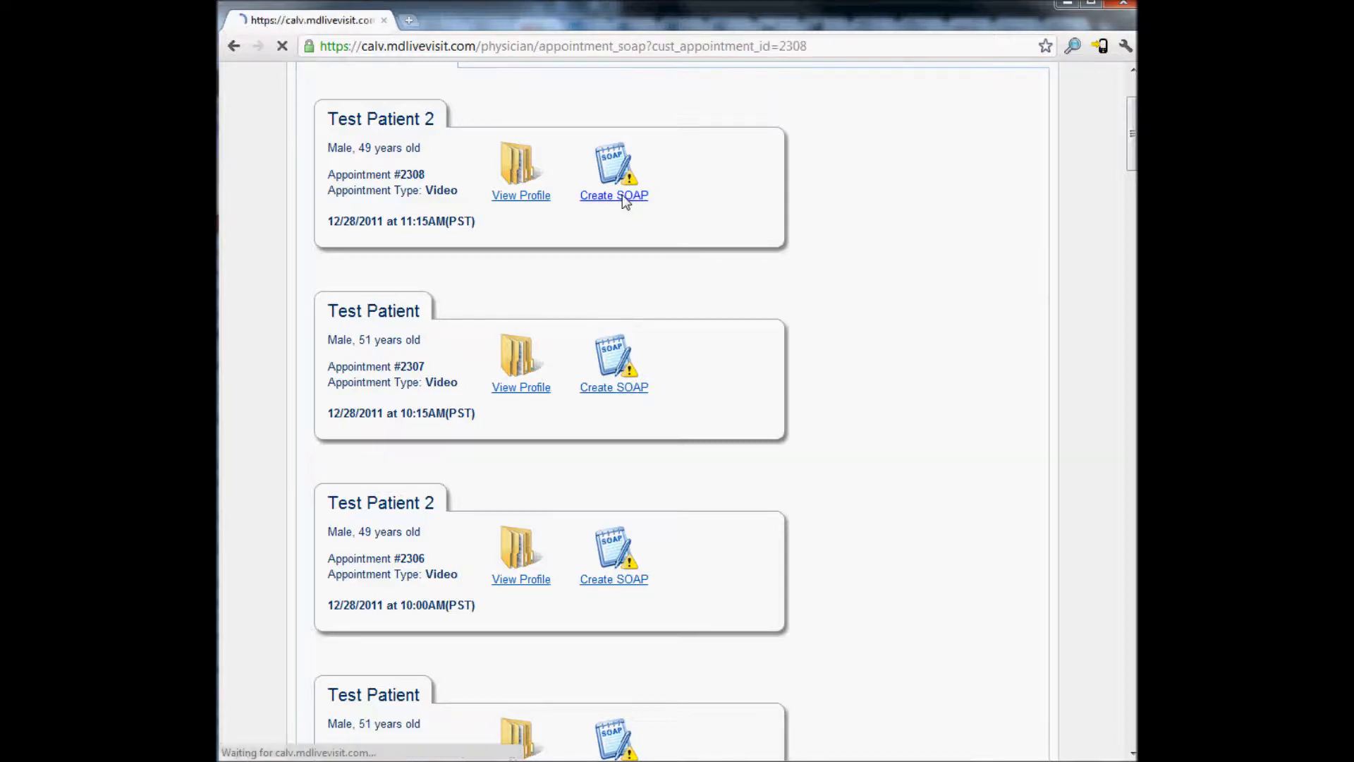
Enter 'test' in the Subjective, Objective, Assessment and Plan sections of the SOAP note
left_click(562, 333)
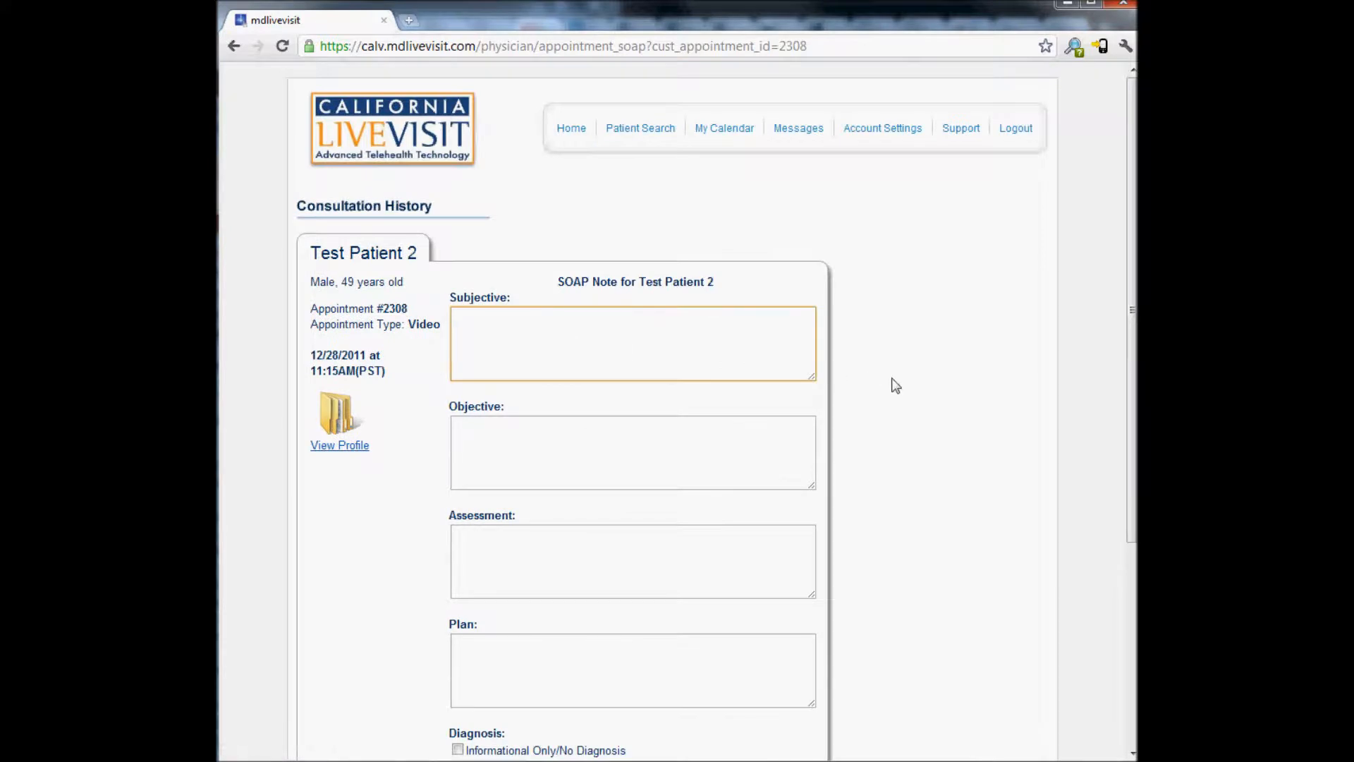
scroll(895, 385, "down", 2)
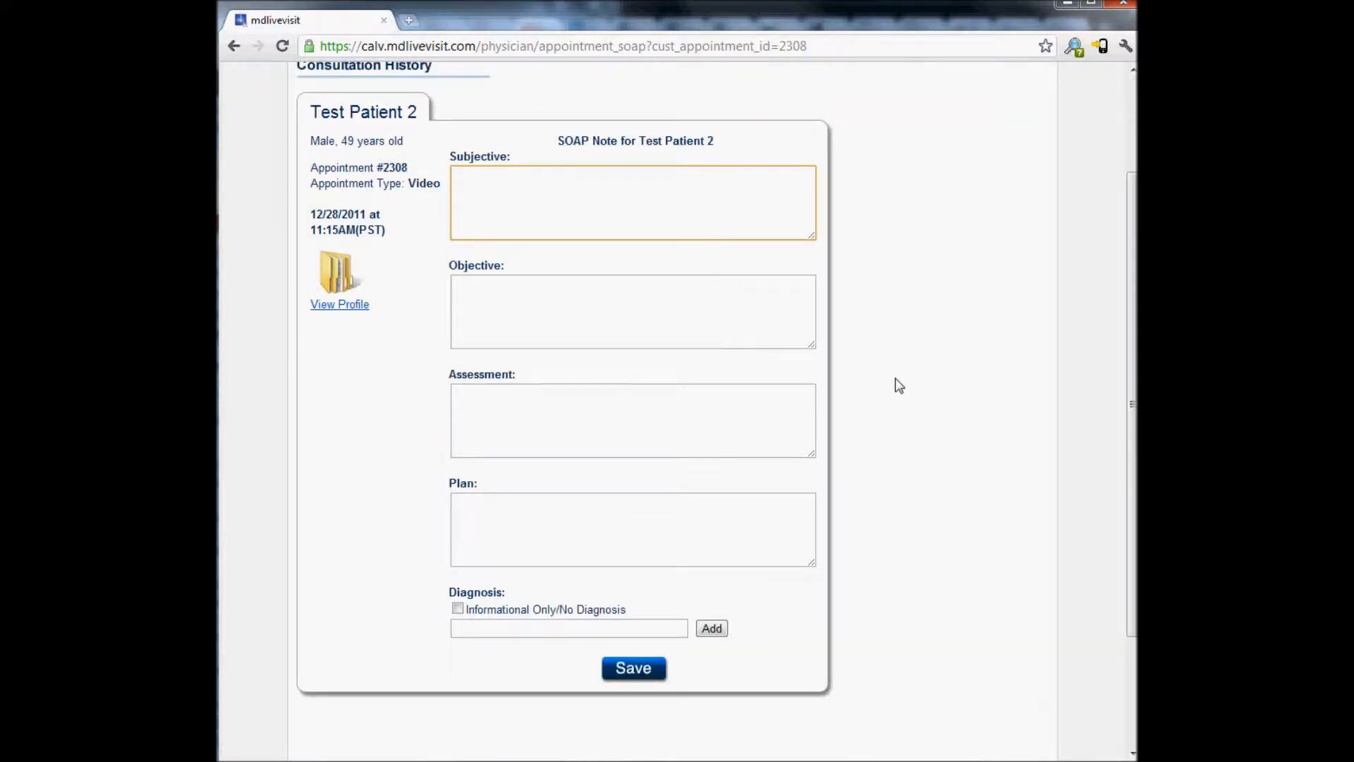
type("test")
key("Tab")
type("test")
key("Tab")
type("test")
key("Tab")
type("test")
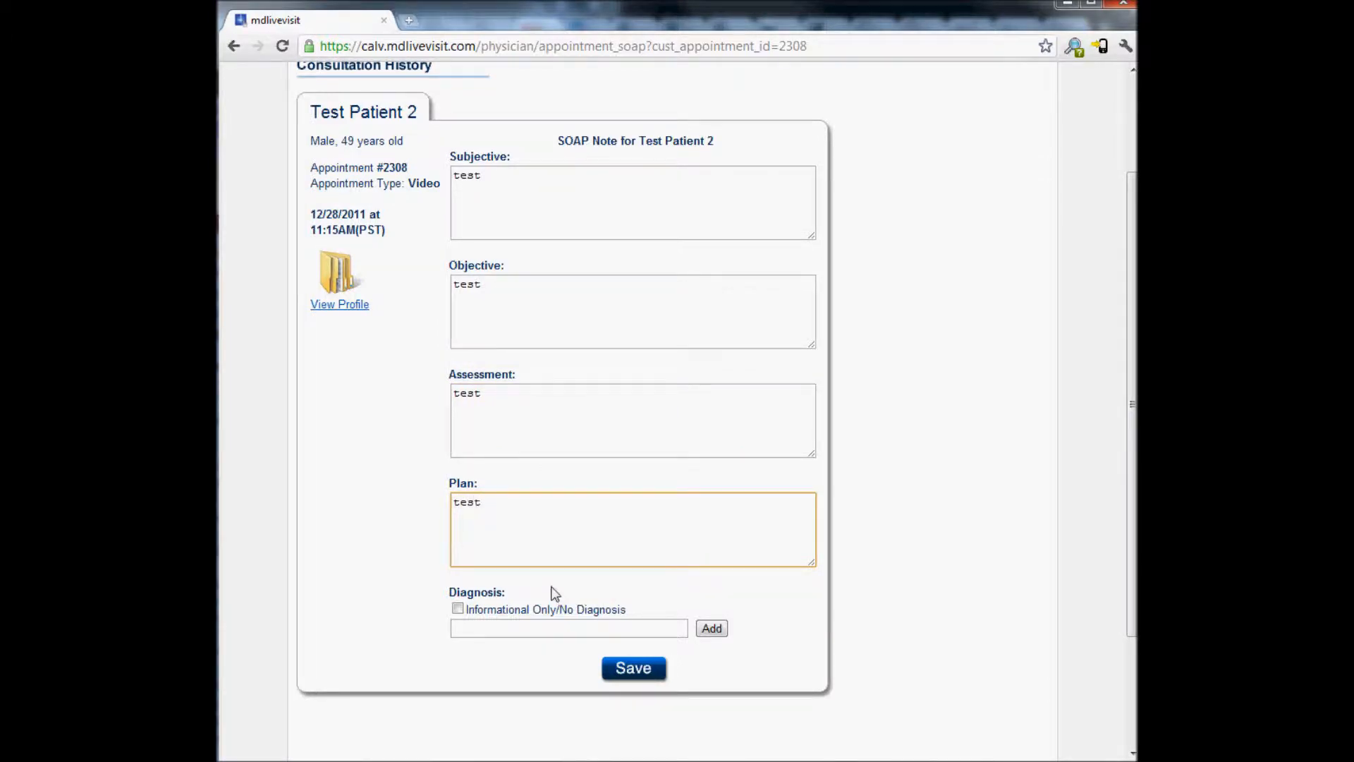
Attach the 493 - ASTHMA diagnosis to the note and save it
left_click(456, 610)
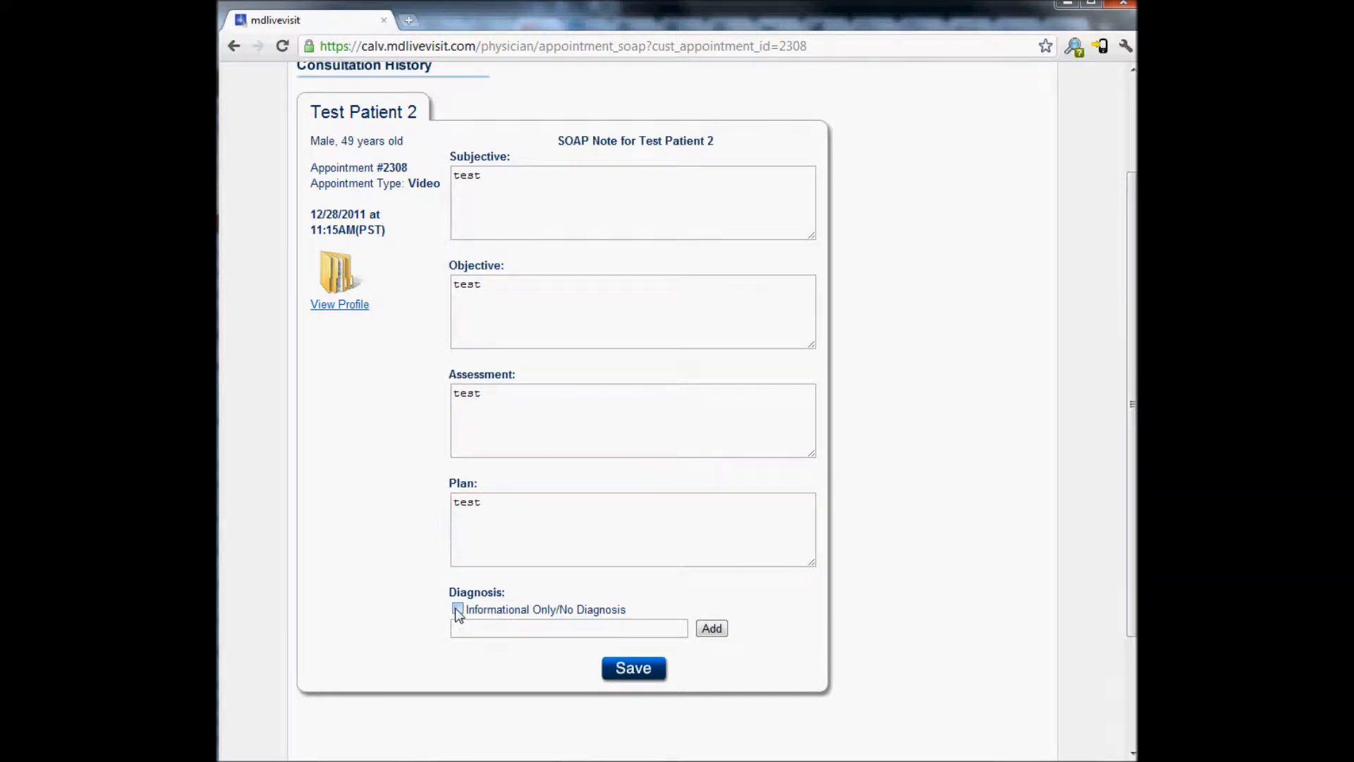
left_click(487, 629)
type("as")
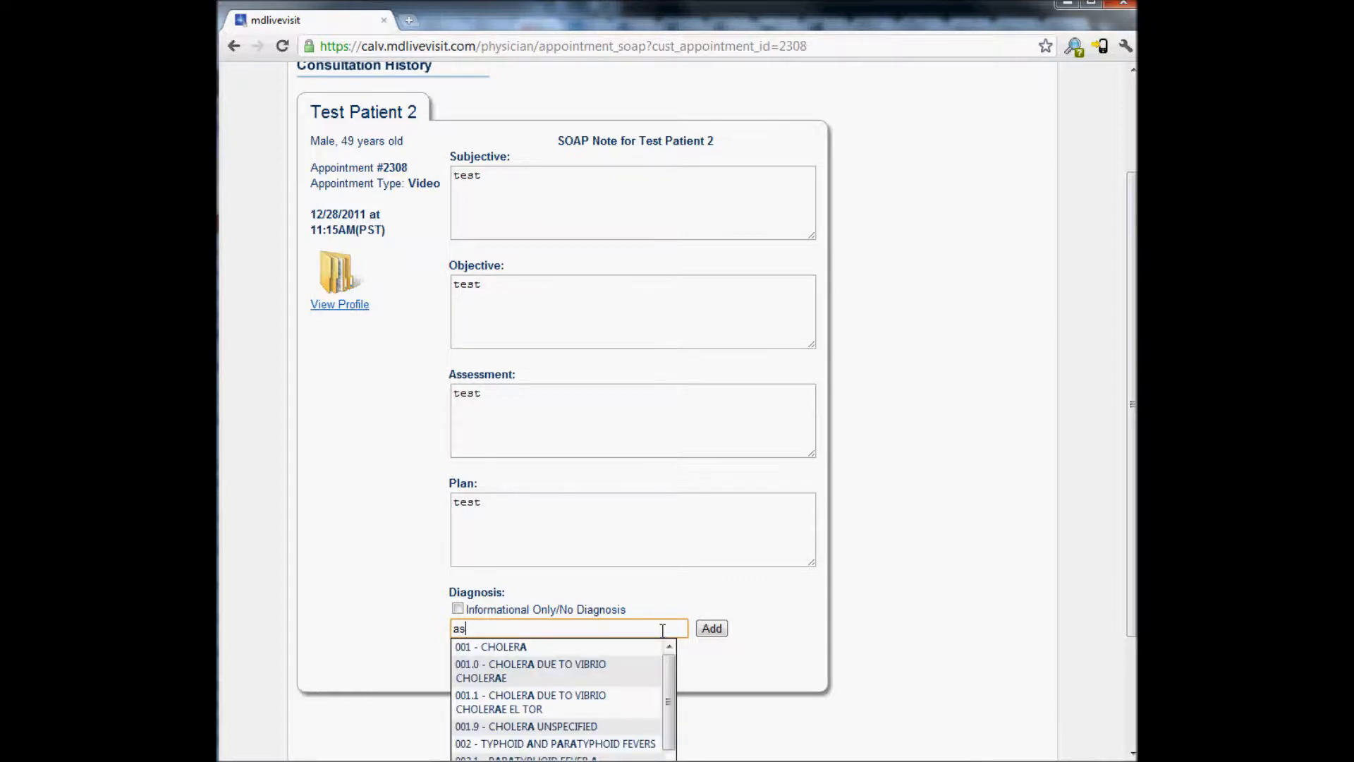
type("thm")
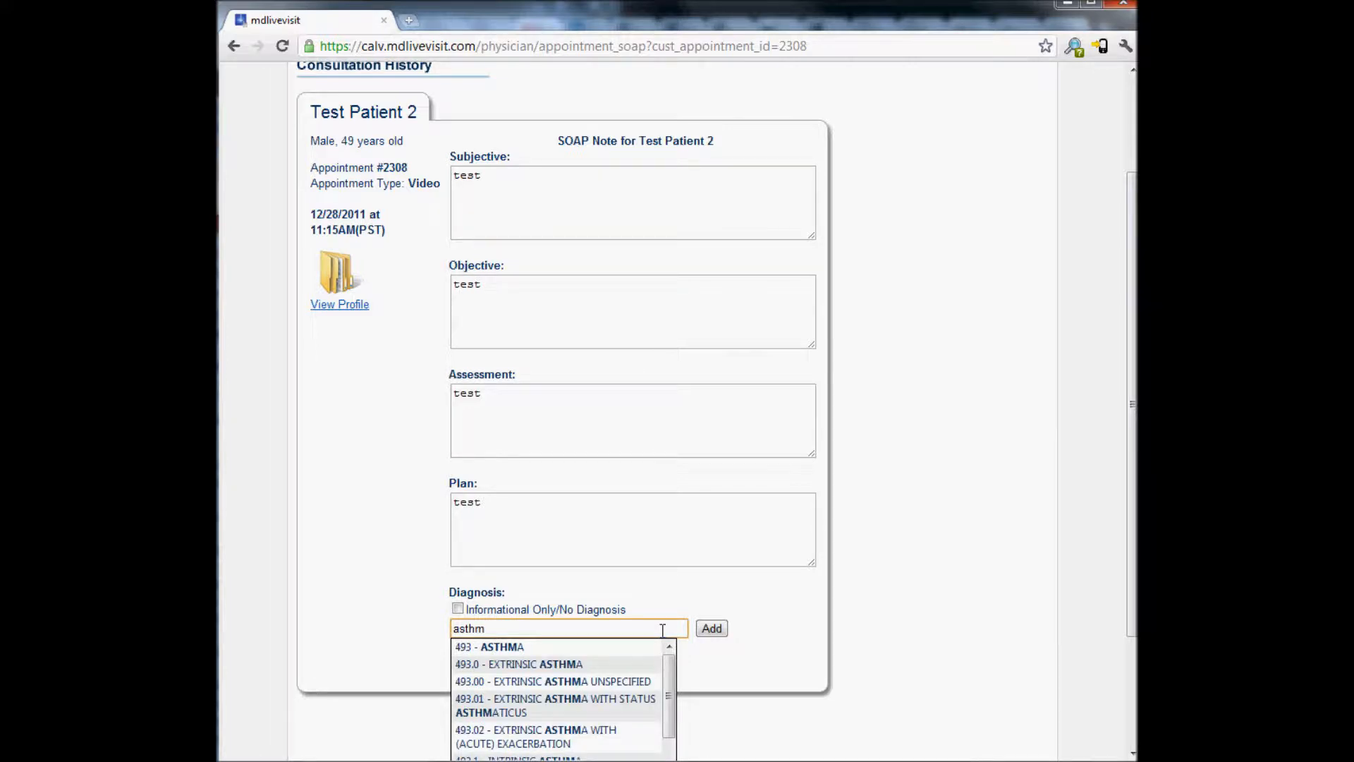
left_click(523, 646)
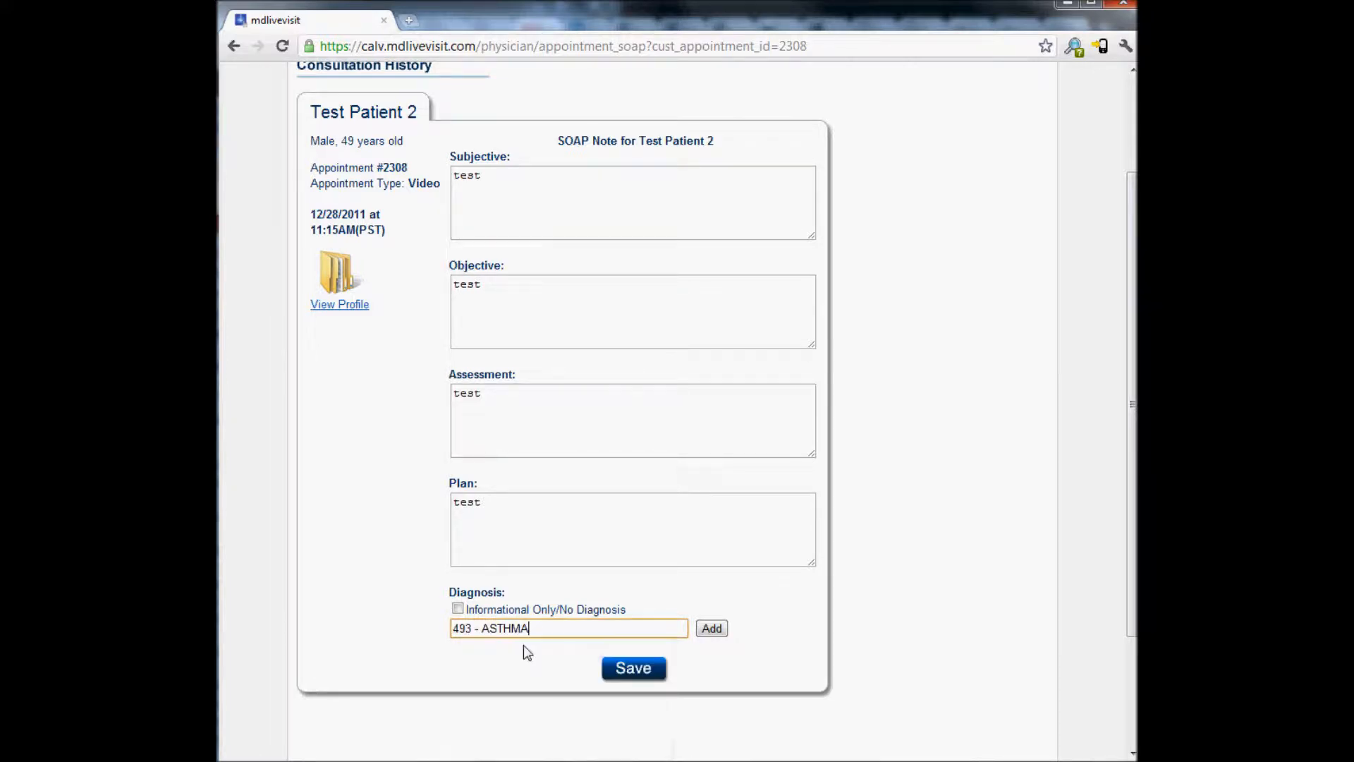
left_click(713, 628)
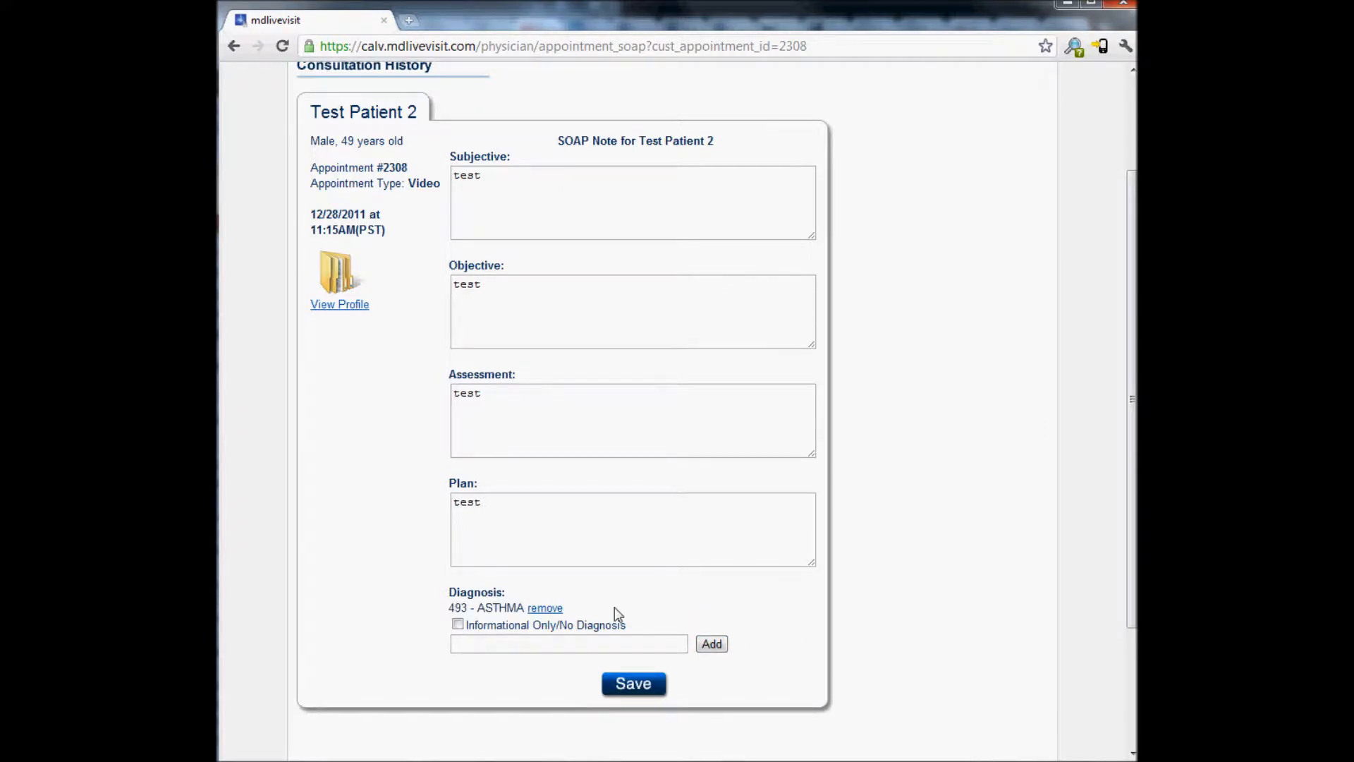
left_click(643, 688)
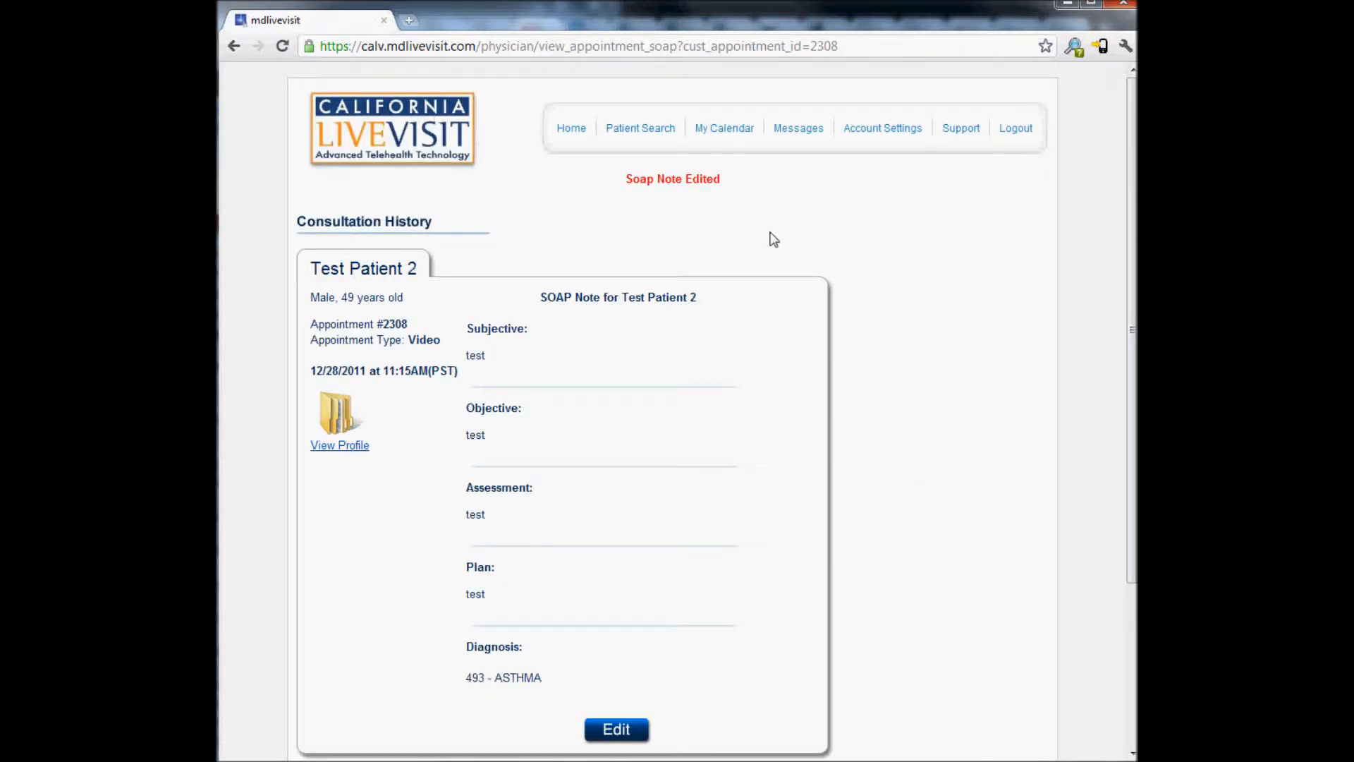
Look over the Consultation History, then return to the dashboard now showing 48 SOAP notes to complete
left_click(573, 129)
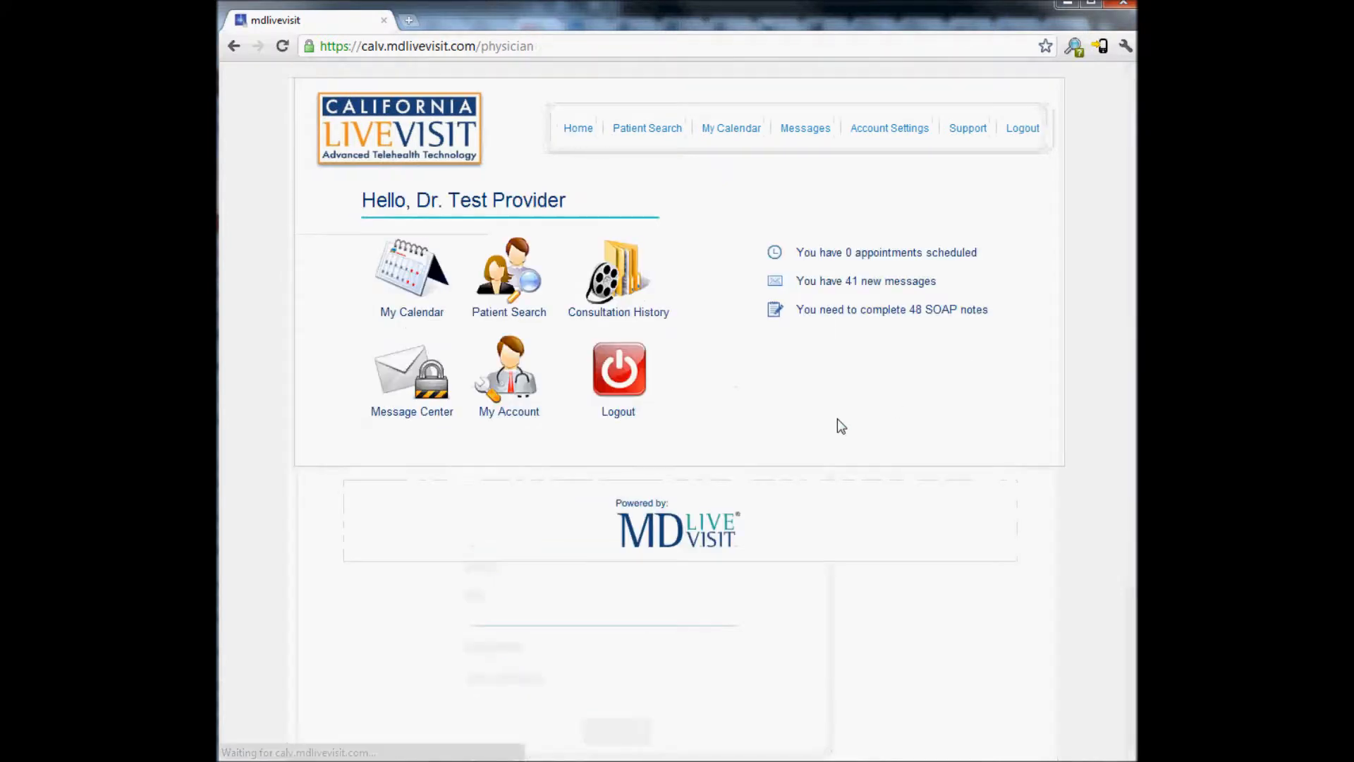
left_click(650, 321)
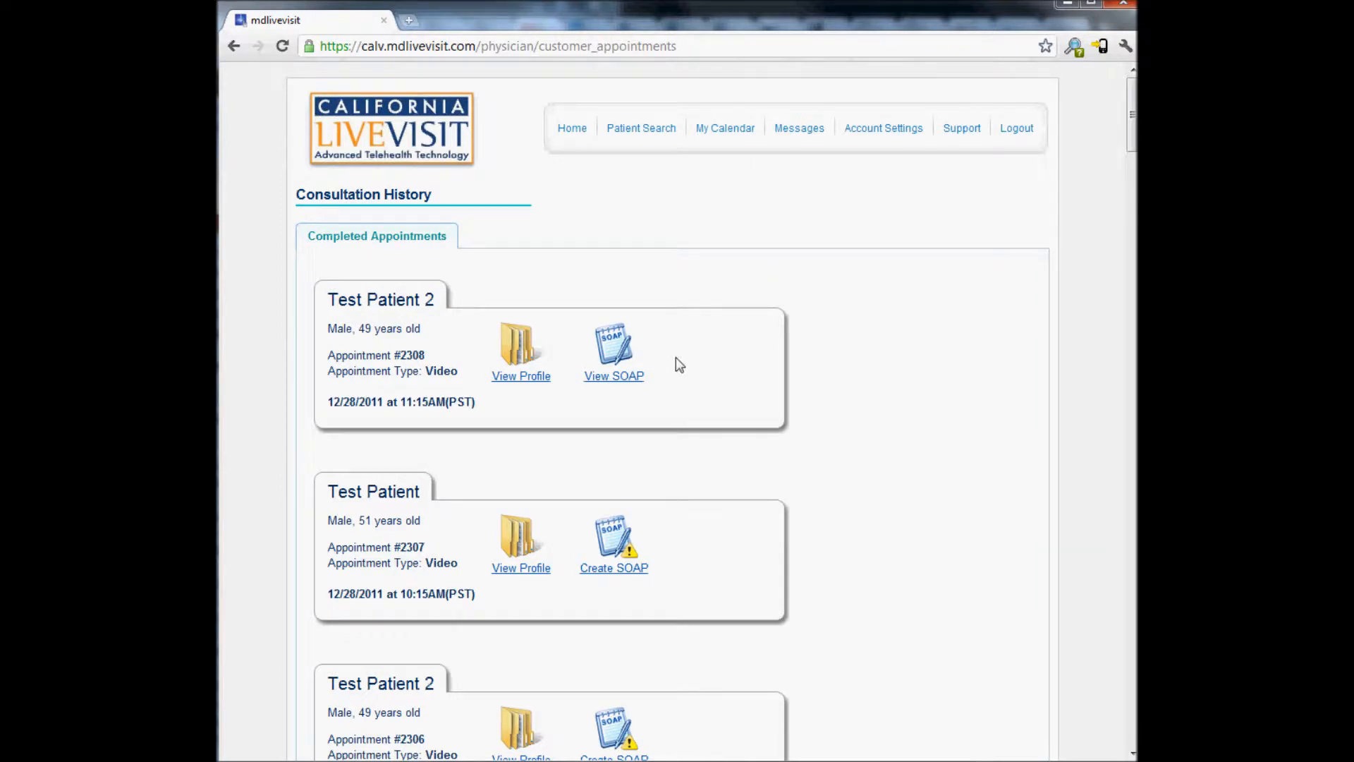
left_click(569, 132)
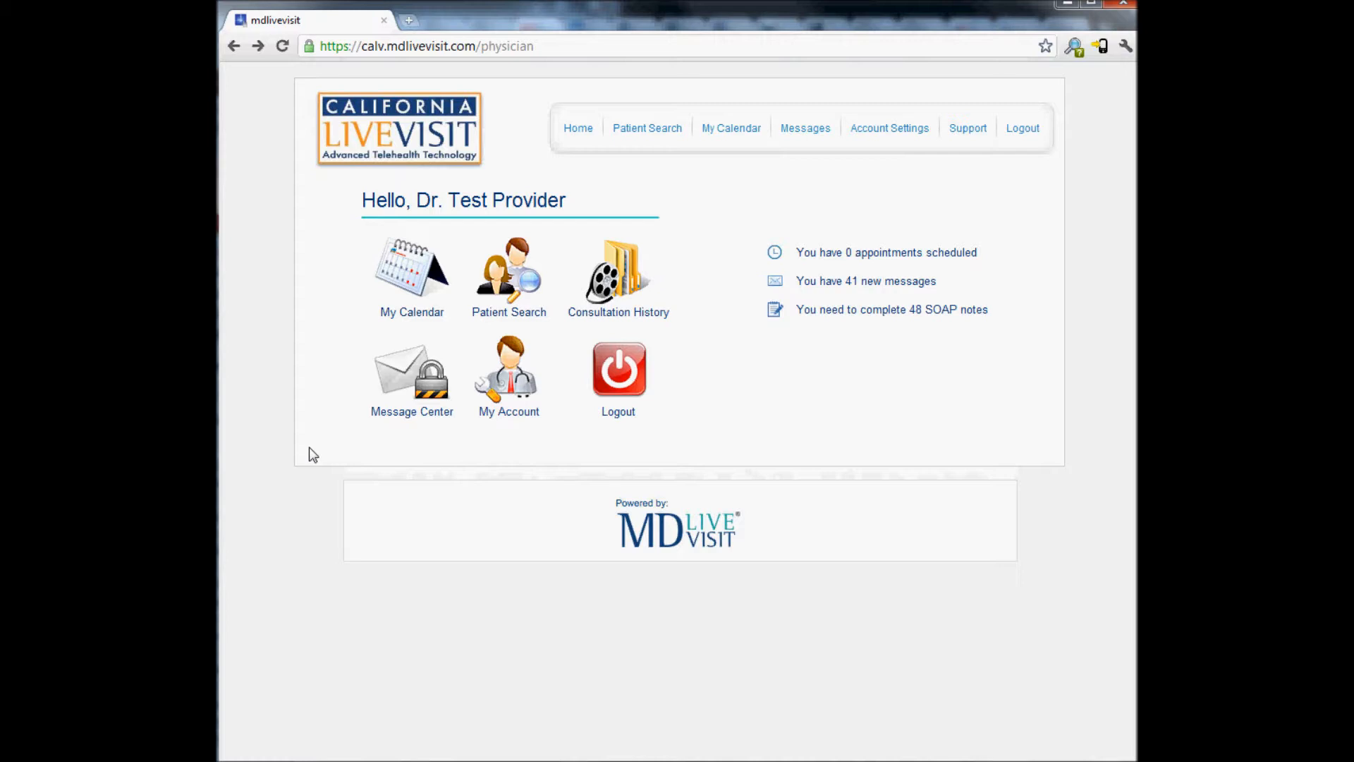
Create an Available block from 4:00 PM to 6:00 PM on Wednesday, Dec 28 2011
left_click(405, 286)
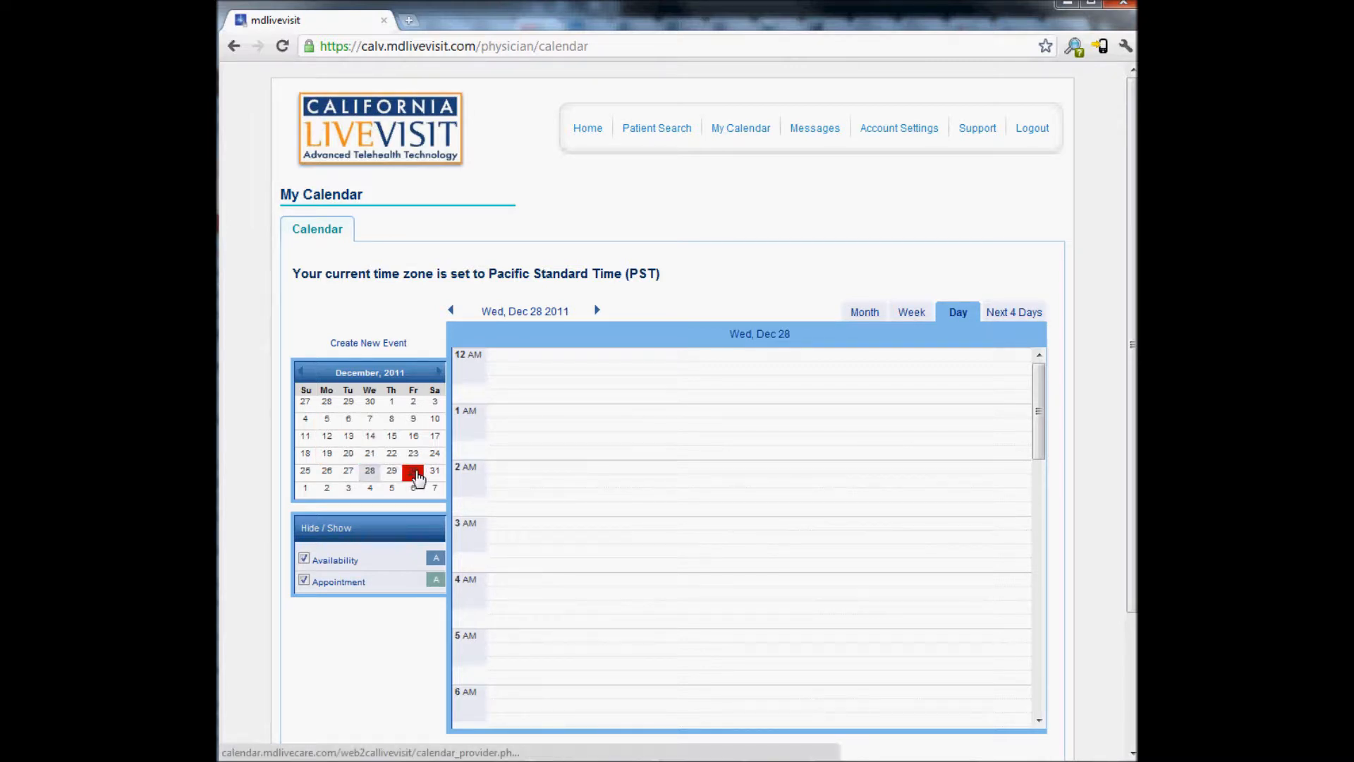
scroll(592, 524, "down", 3)
scroll(592, 524, "down", 7)
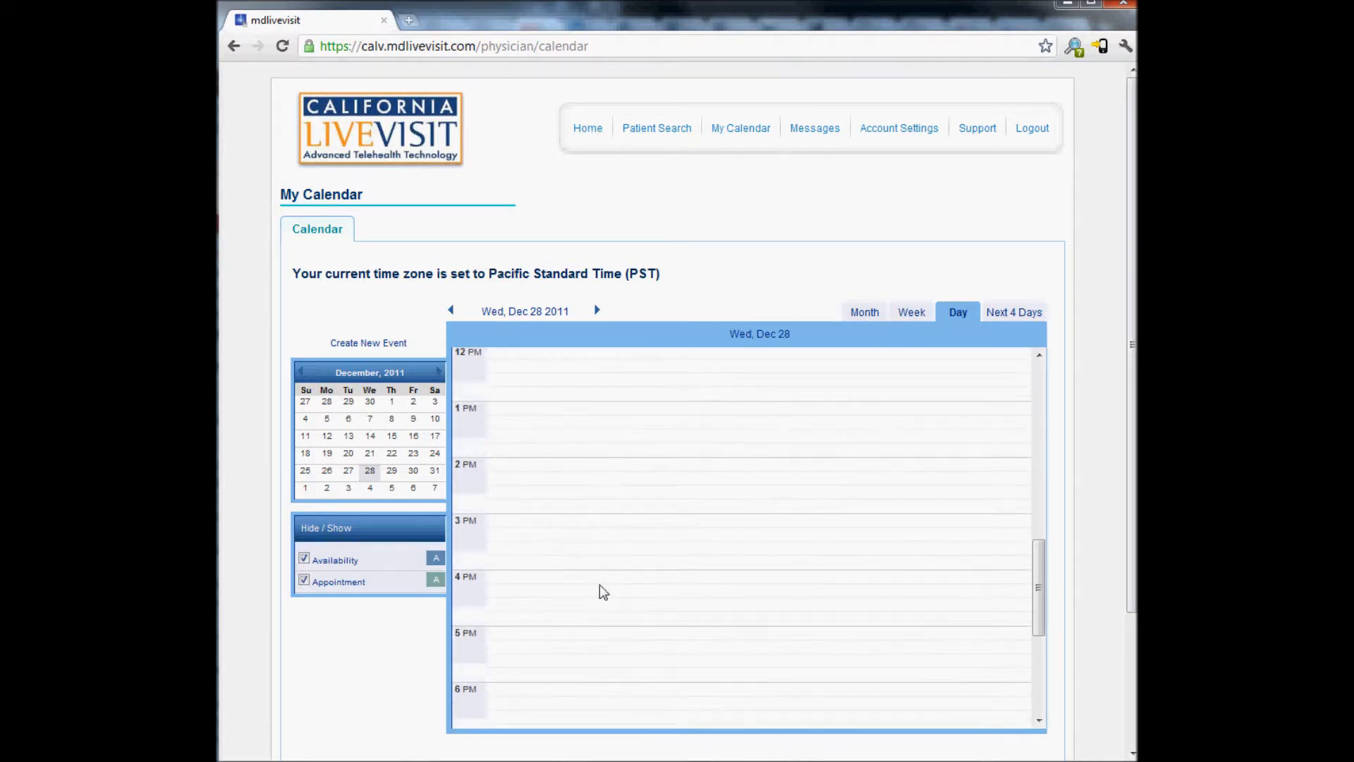
left_click(580, 575)
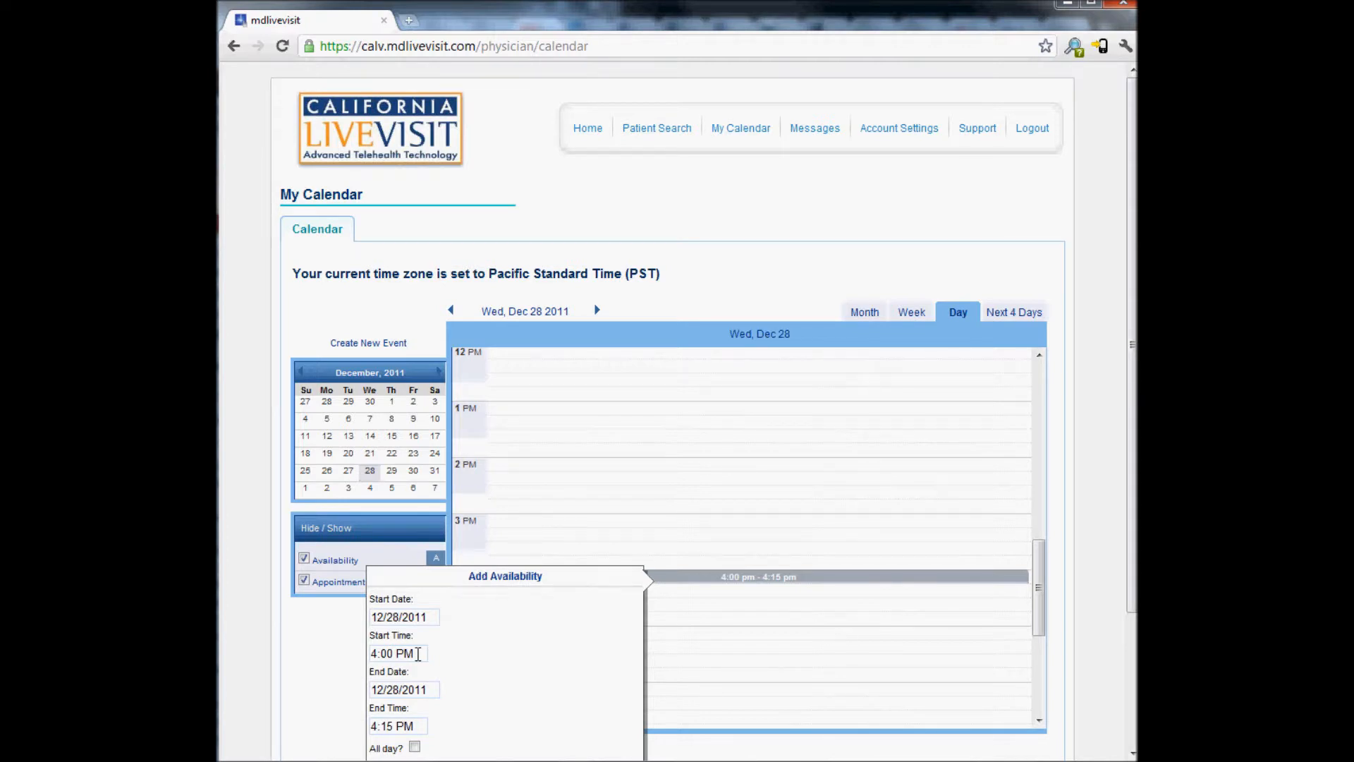
scroll(419, 712, "down", 2)
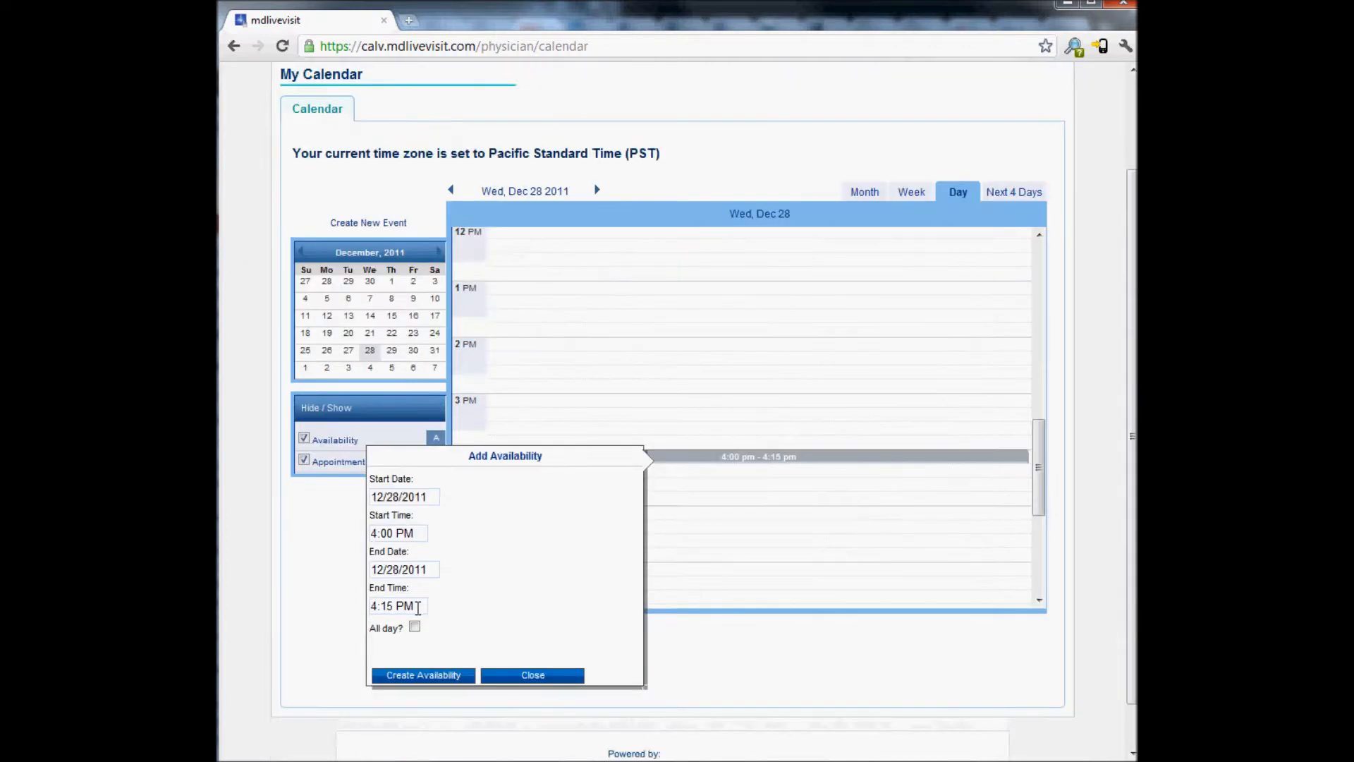
left_click(418, 608)
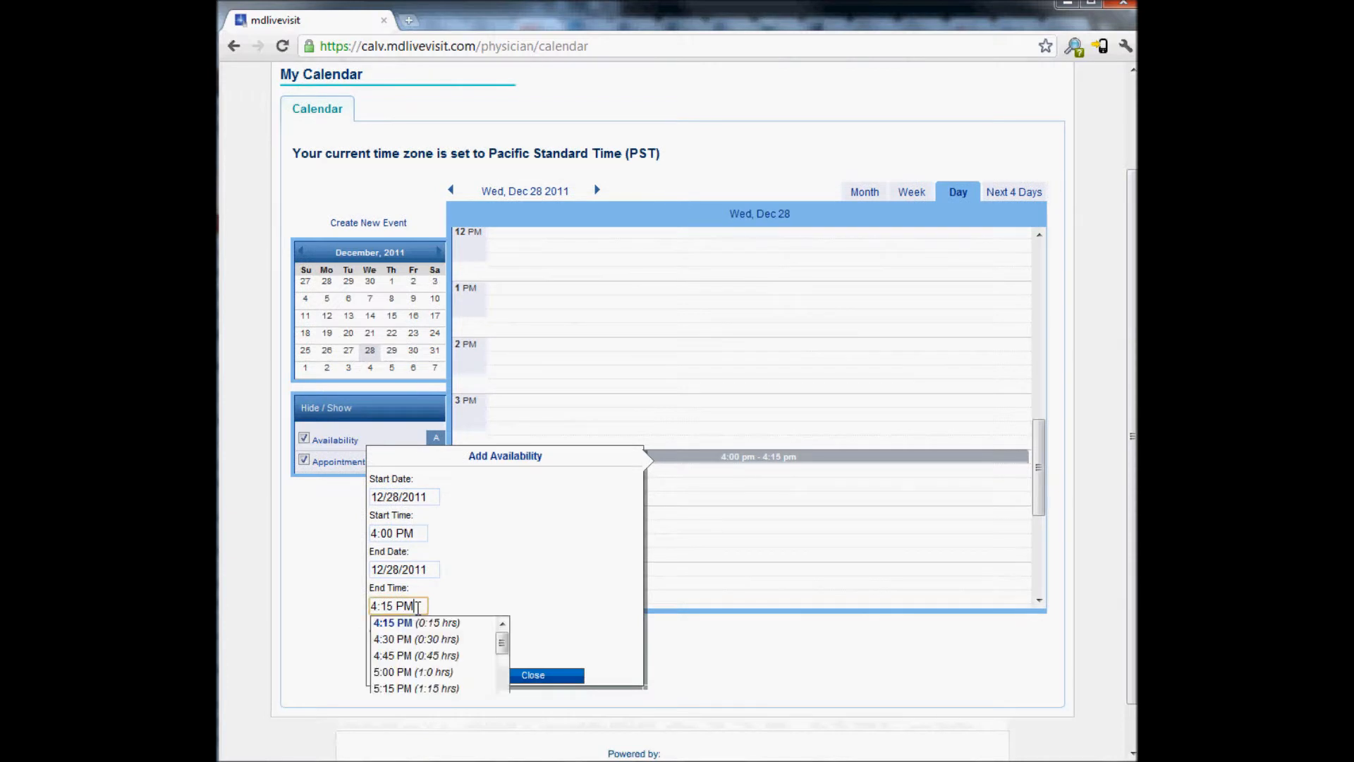
scroll(422, 663, "down", 2)
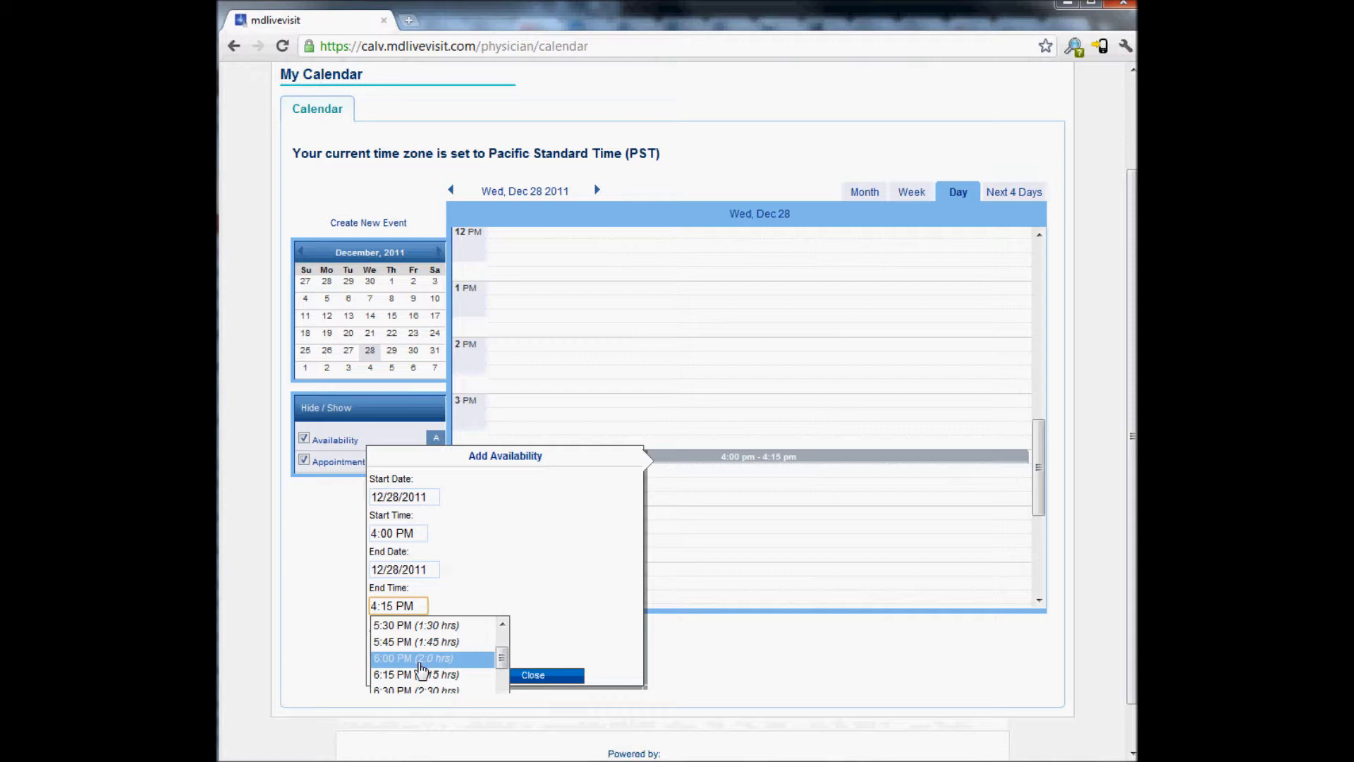
left_click(421, 658)
left_click(421, 672)
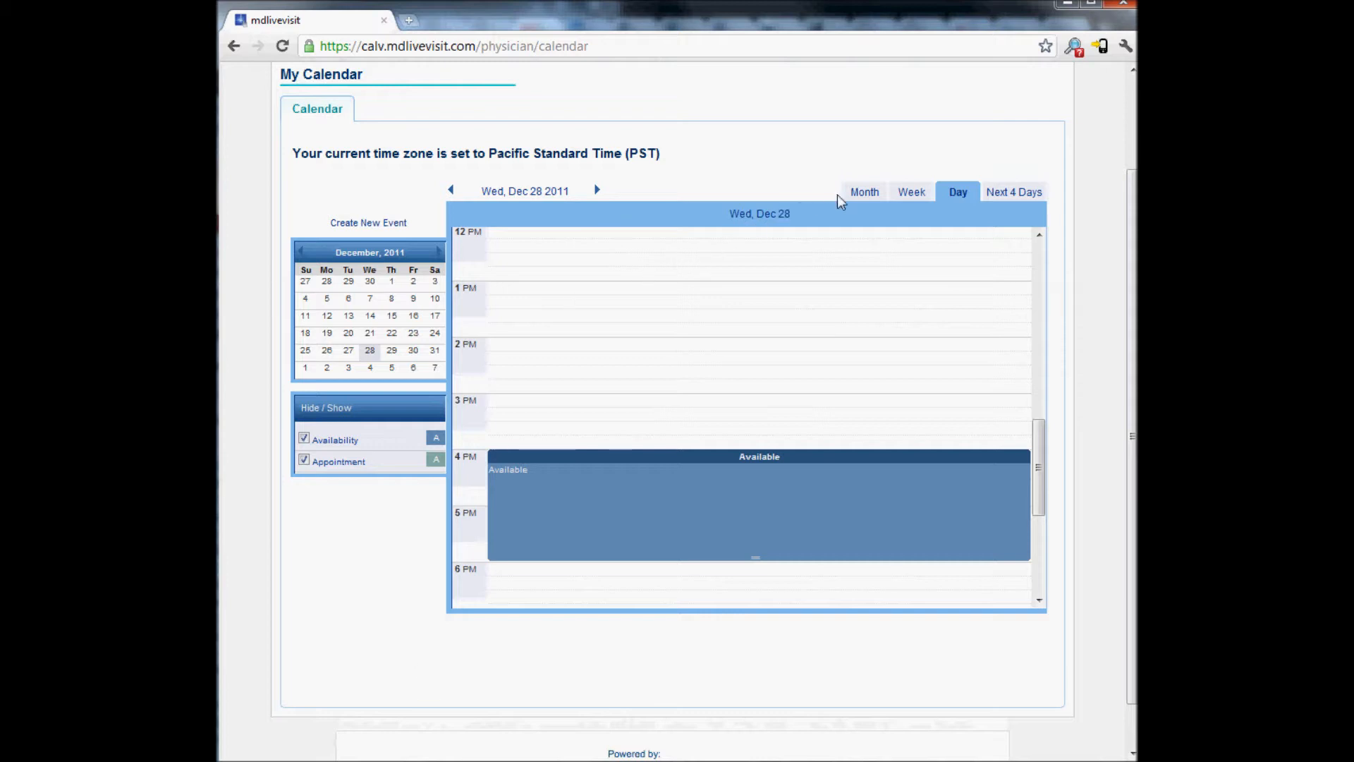
Check the 4 PM Available block in the Month, Week, Day and Next 4 Days (Dec 28–31) views
left_click(865, 195)
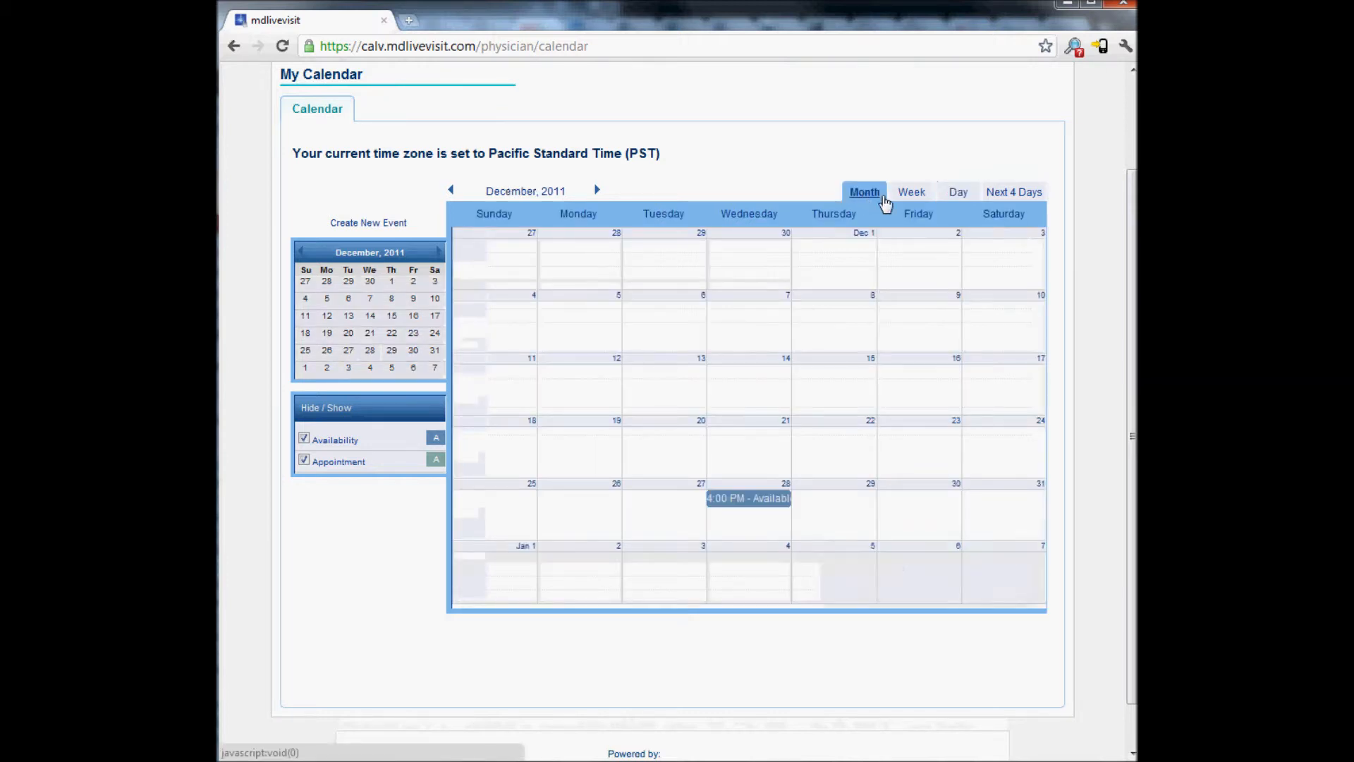
left_click(909, 193)
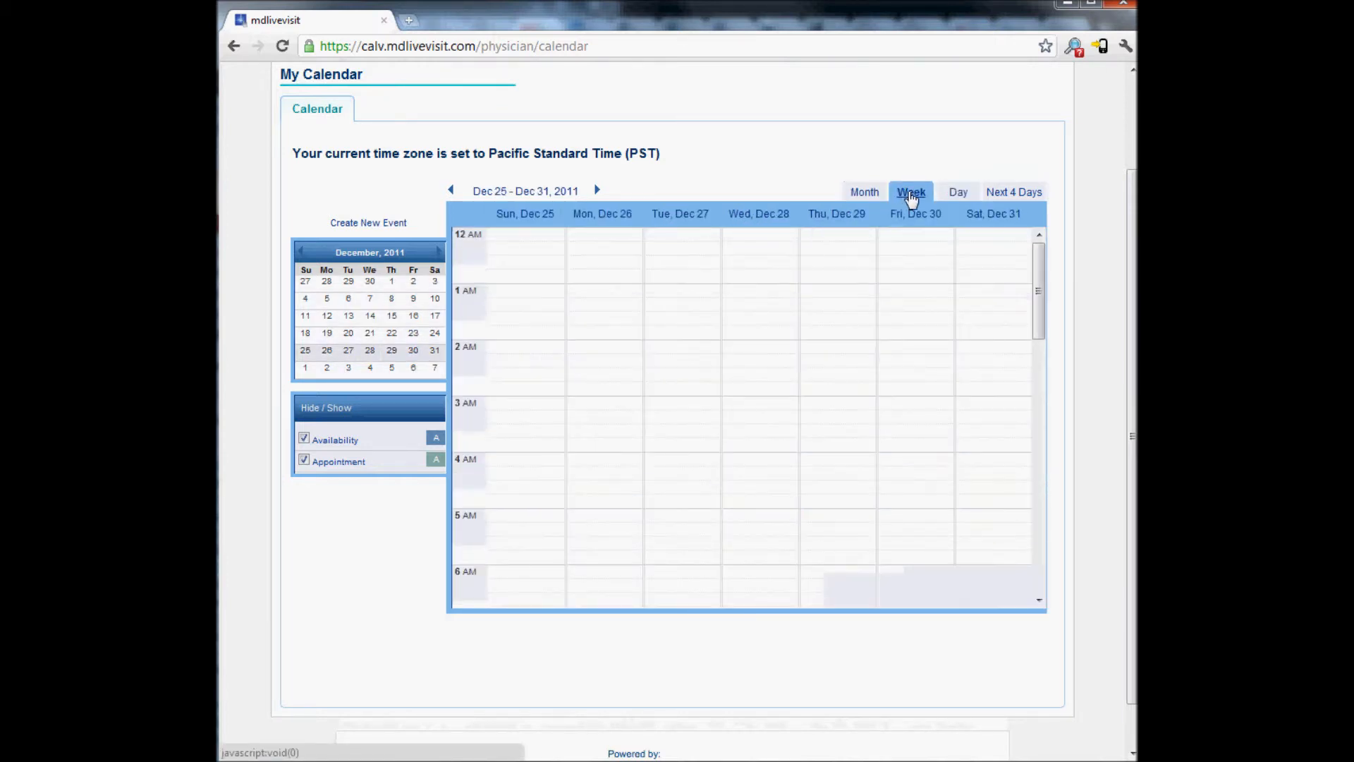
scroll(838, 483, "down", 8)
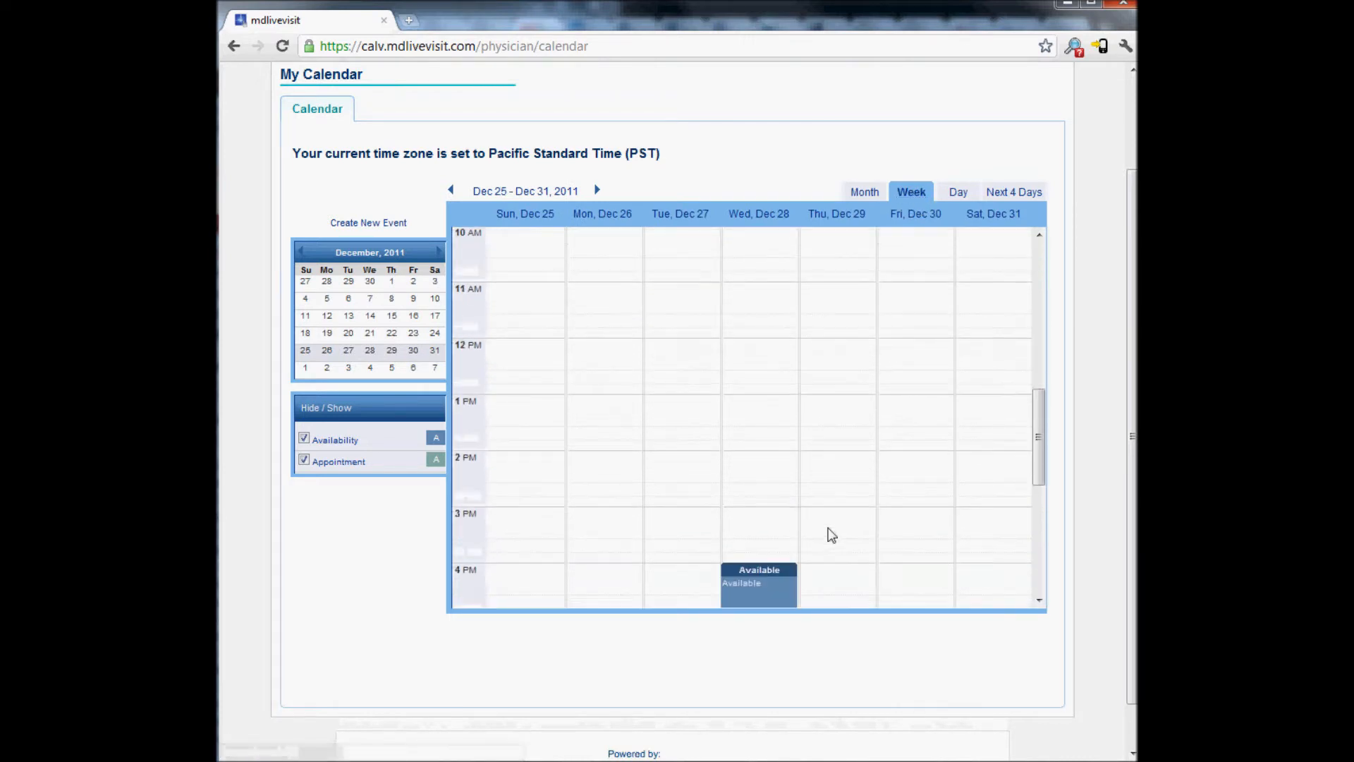
left_click(952, 194)
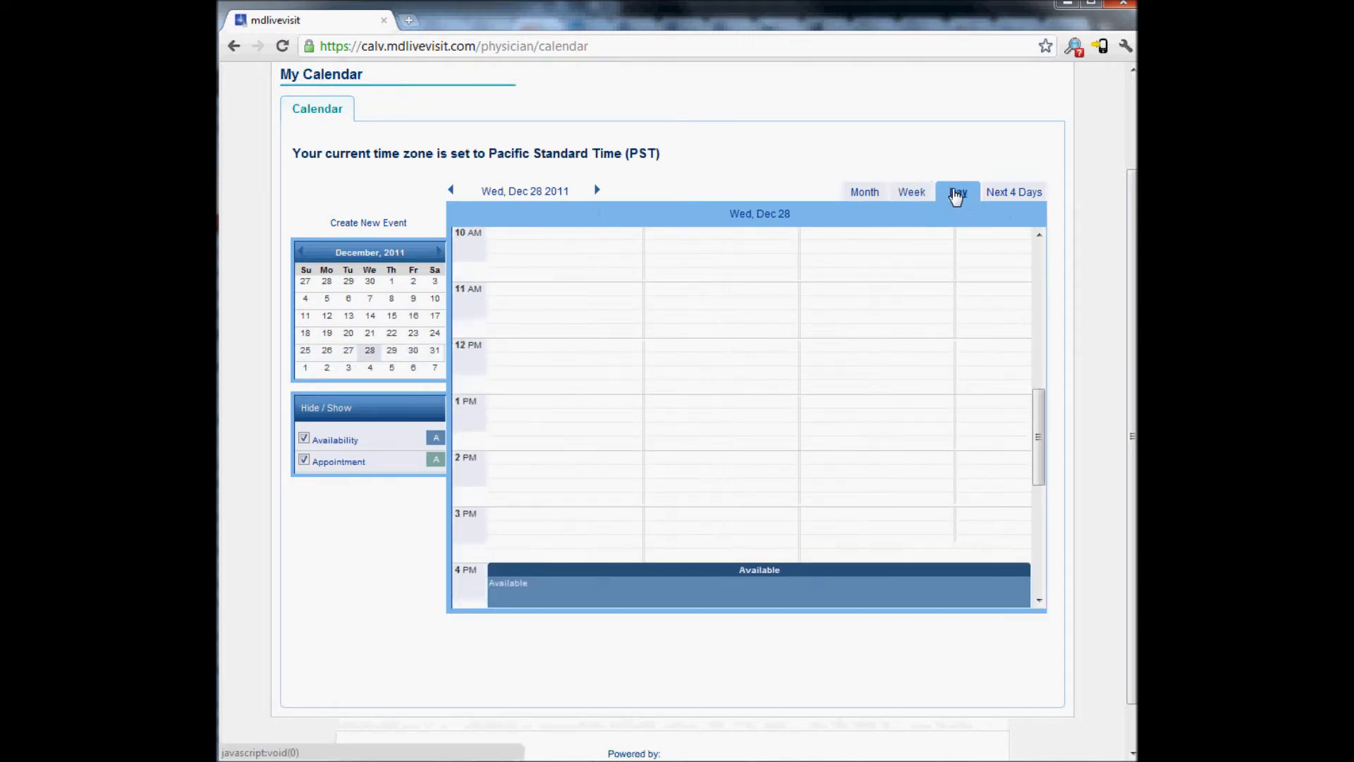
scroll(940, 254, "down", 5)
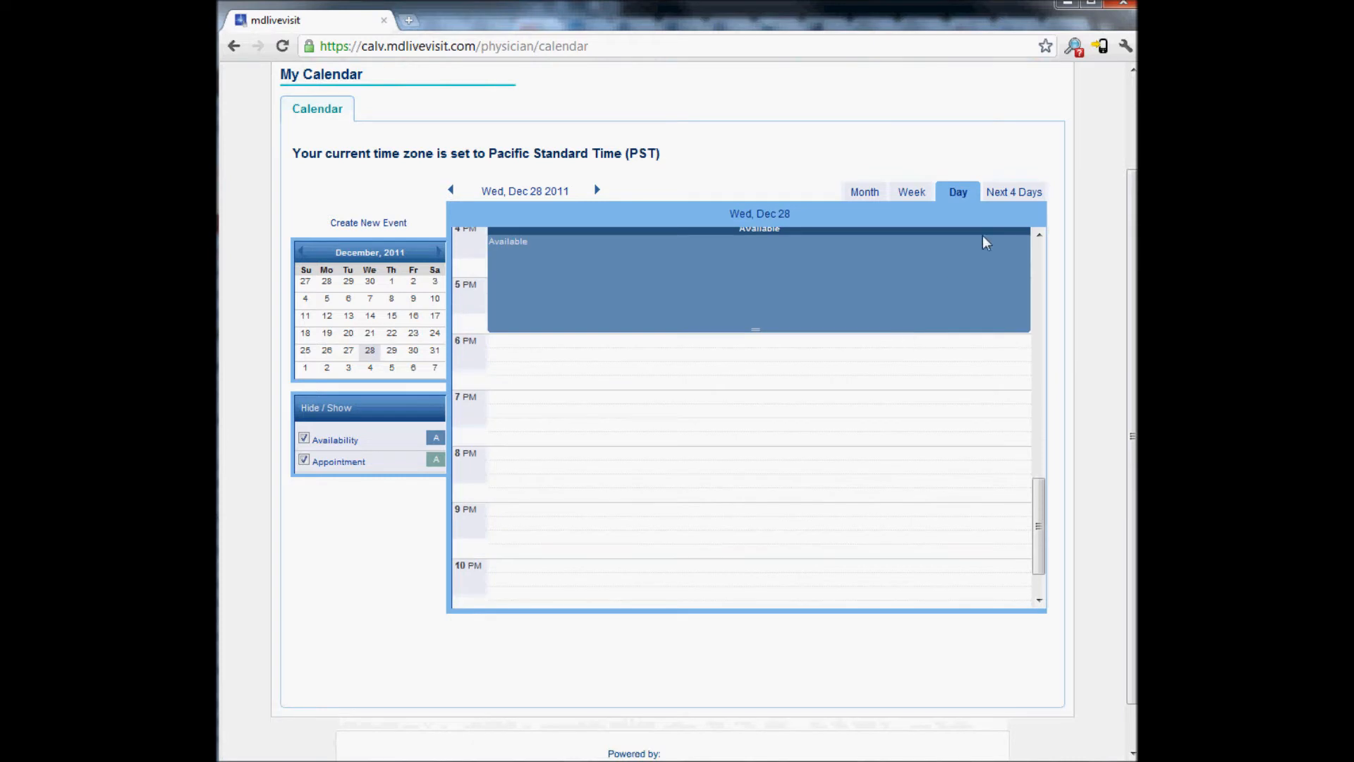
left_click(1015, 193)
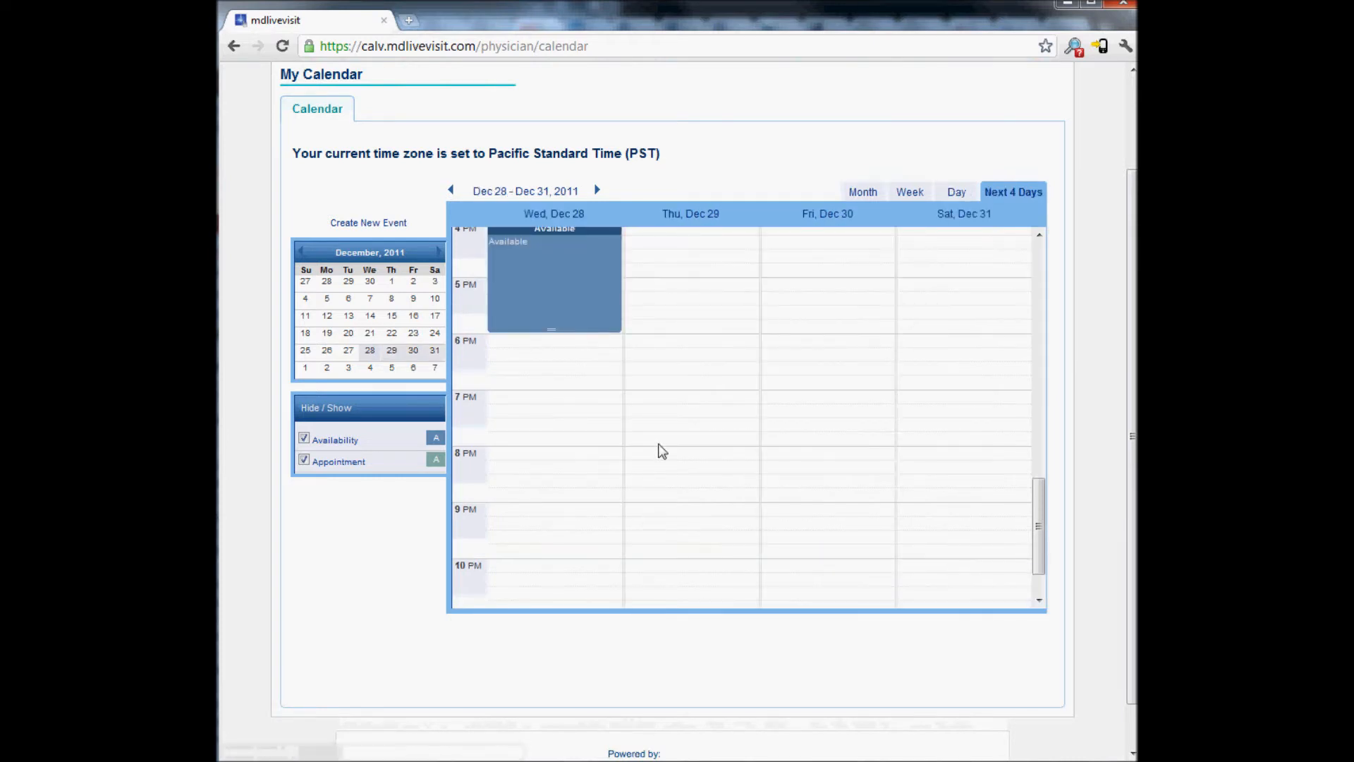